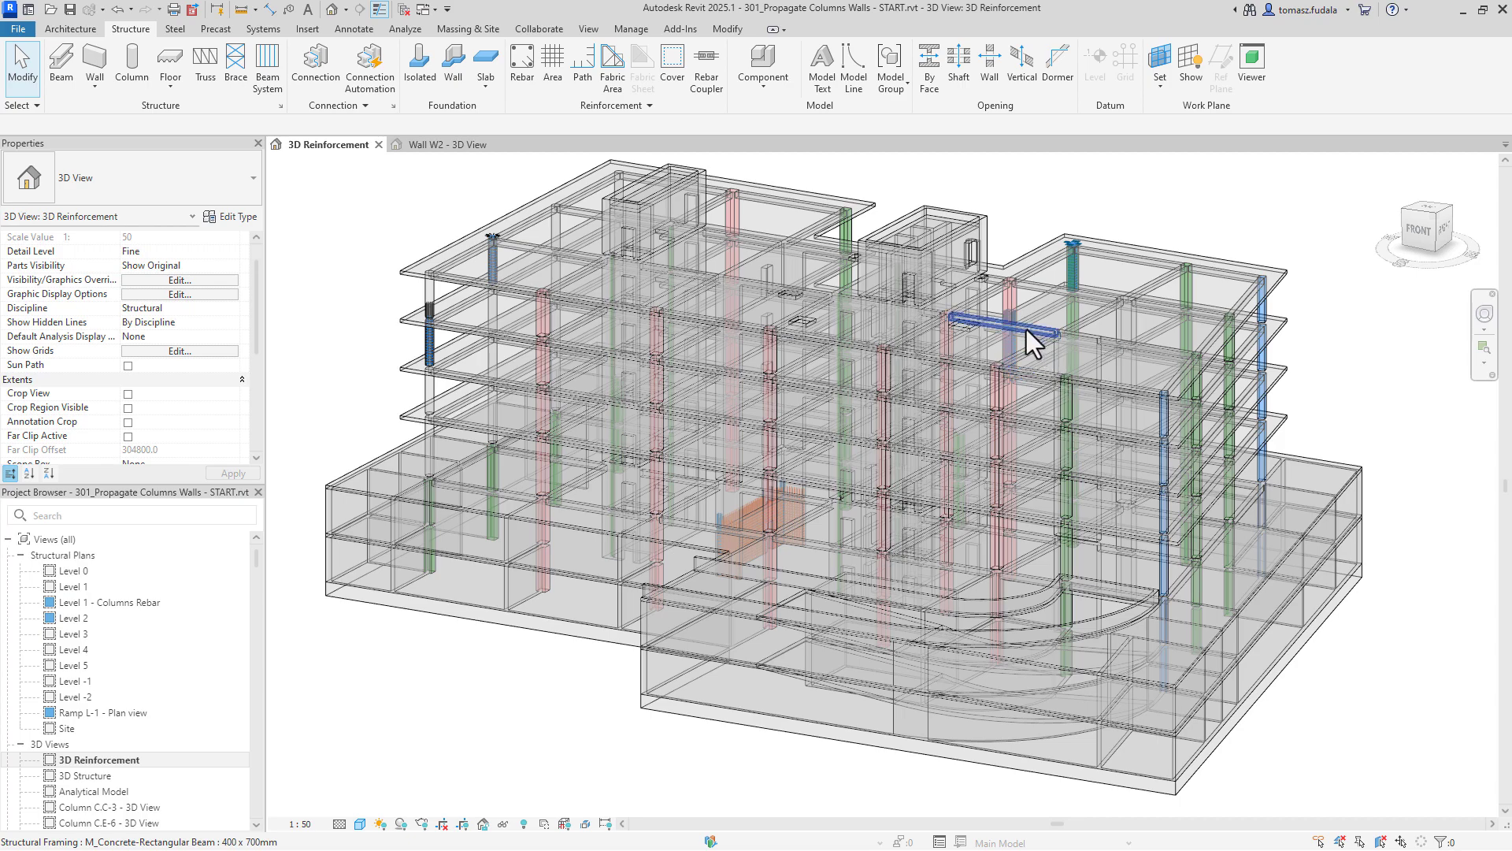
- Start Propagate Rebar from the reinforced 700 x 700 mm column, aligned by host, and add three neighbouring columns as destination hosts
scroll(1020, 324, "up", 5)
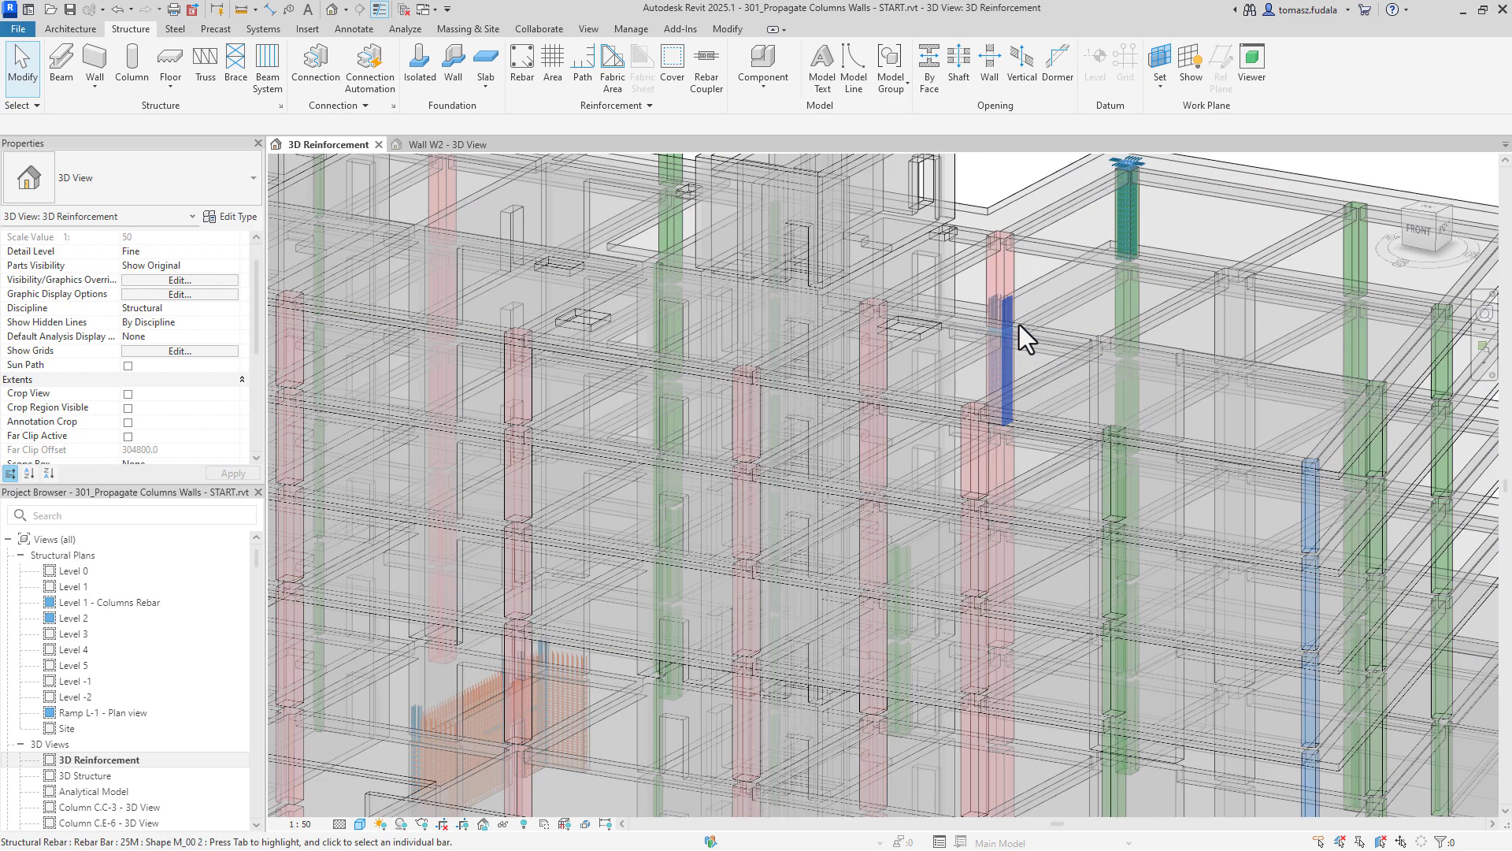
scroll(1019, 325, "up", 3)
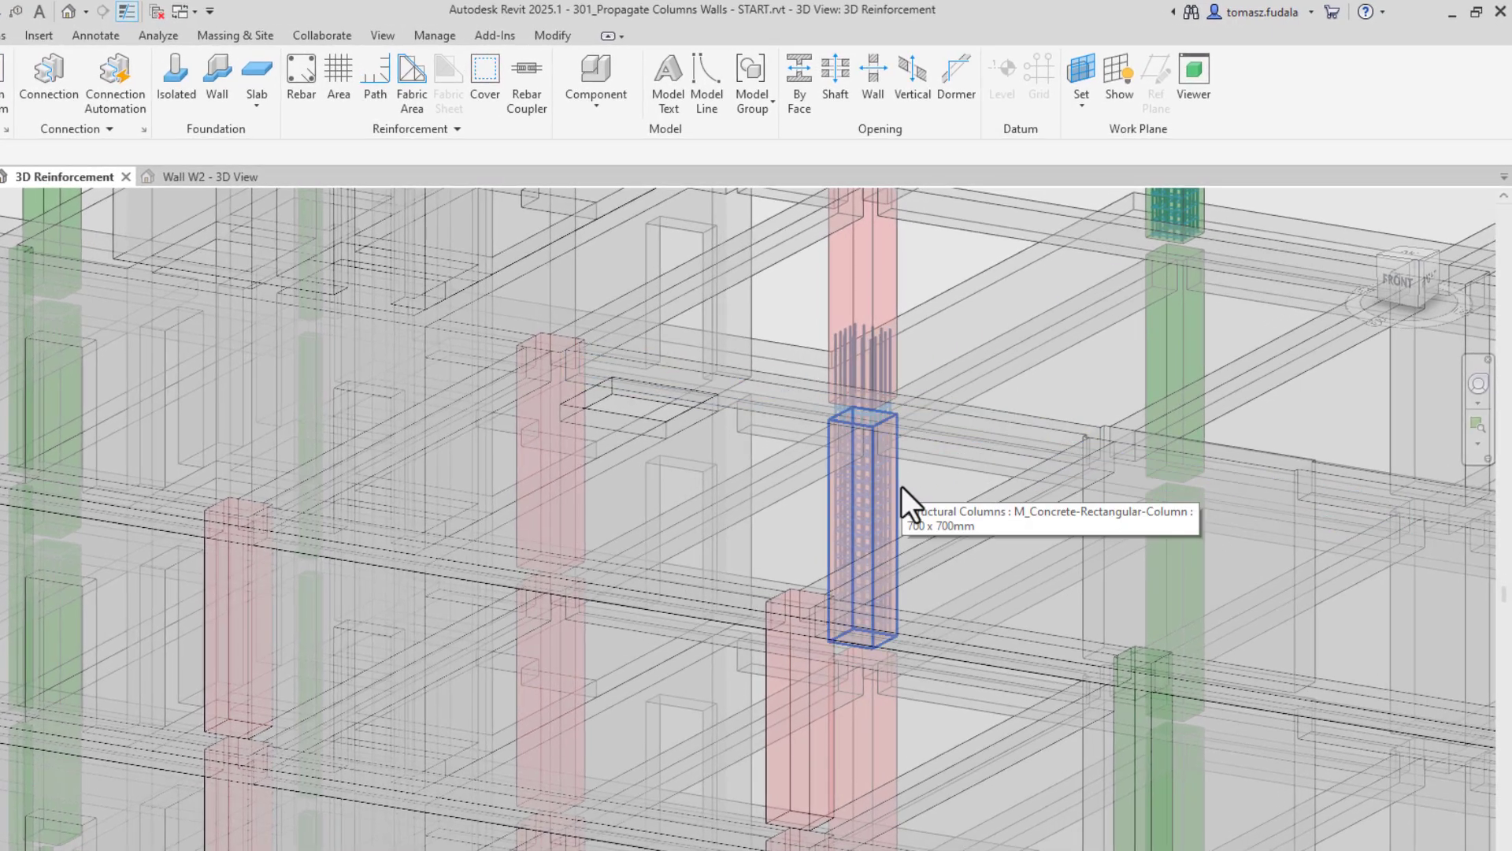
left_click(901, 485)
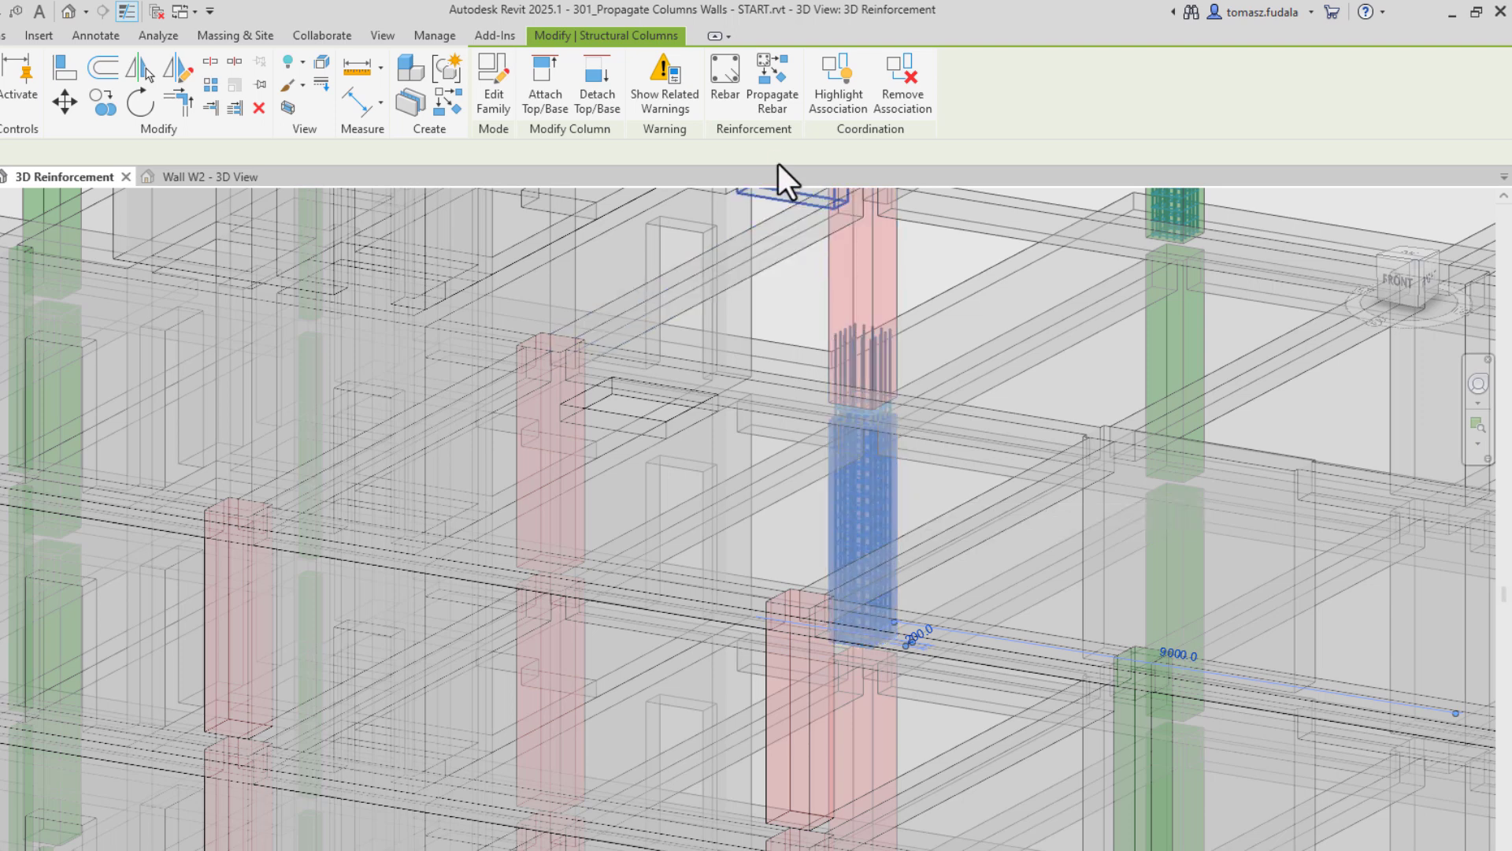
left_click(773, 107)
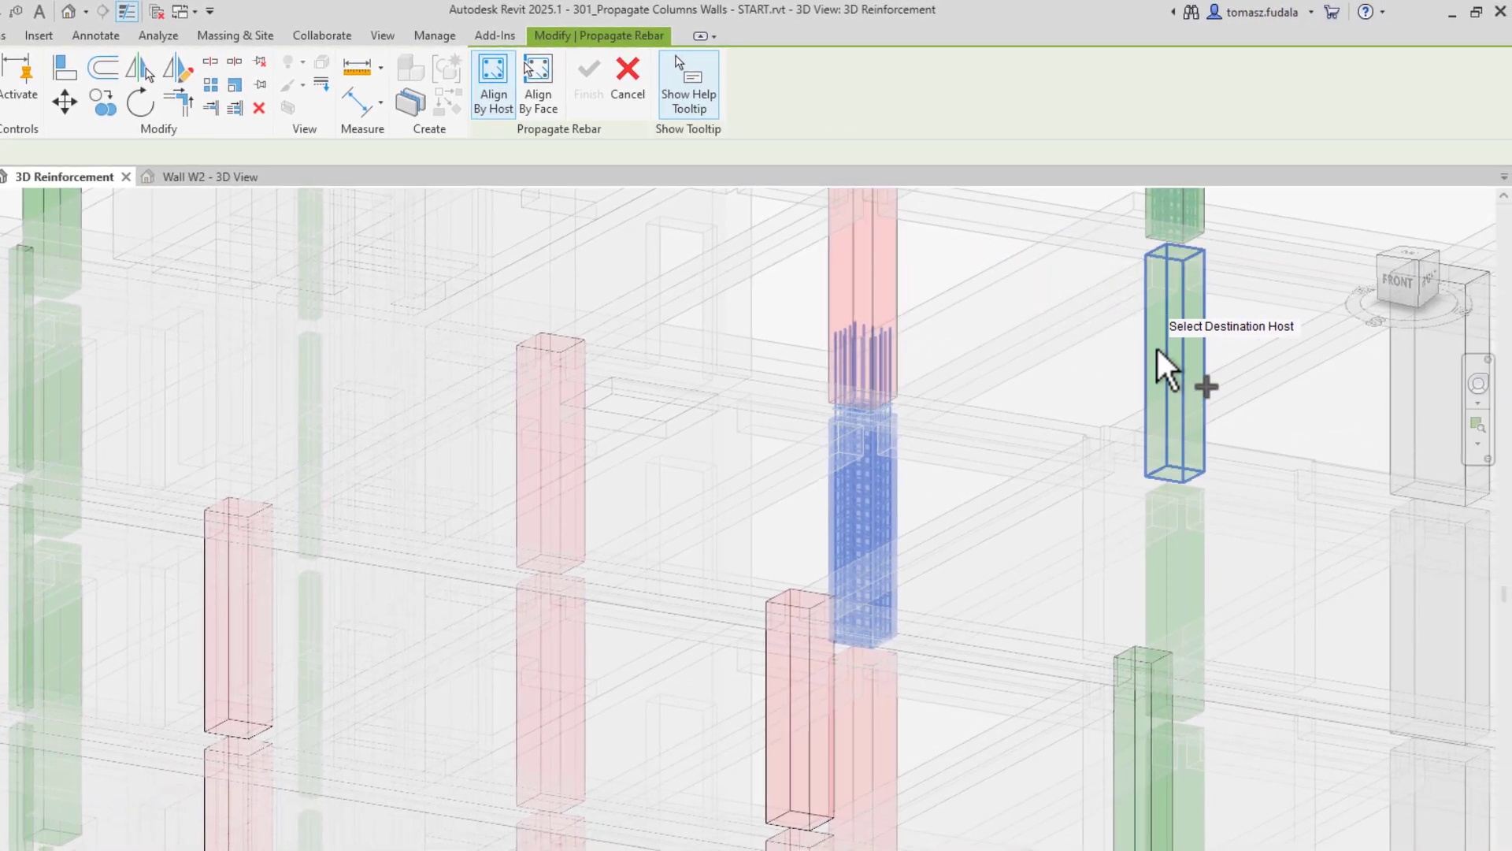
left_click(1174, 349)
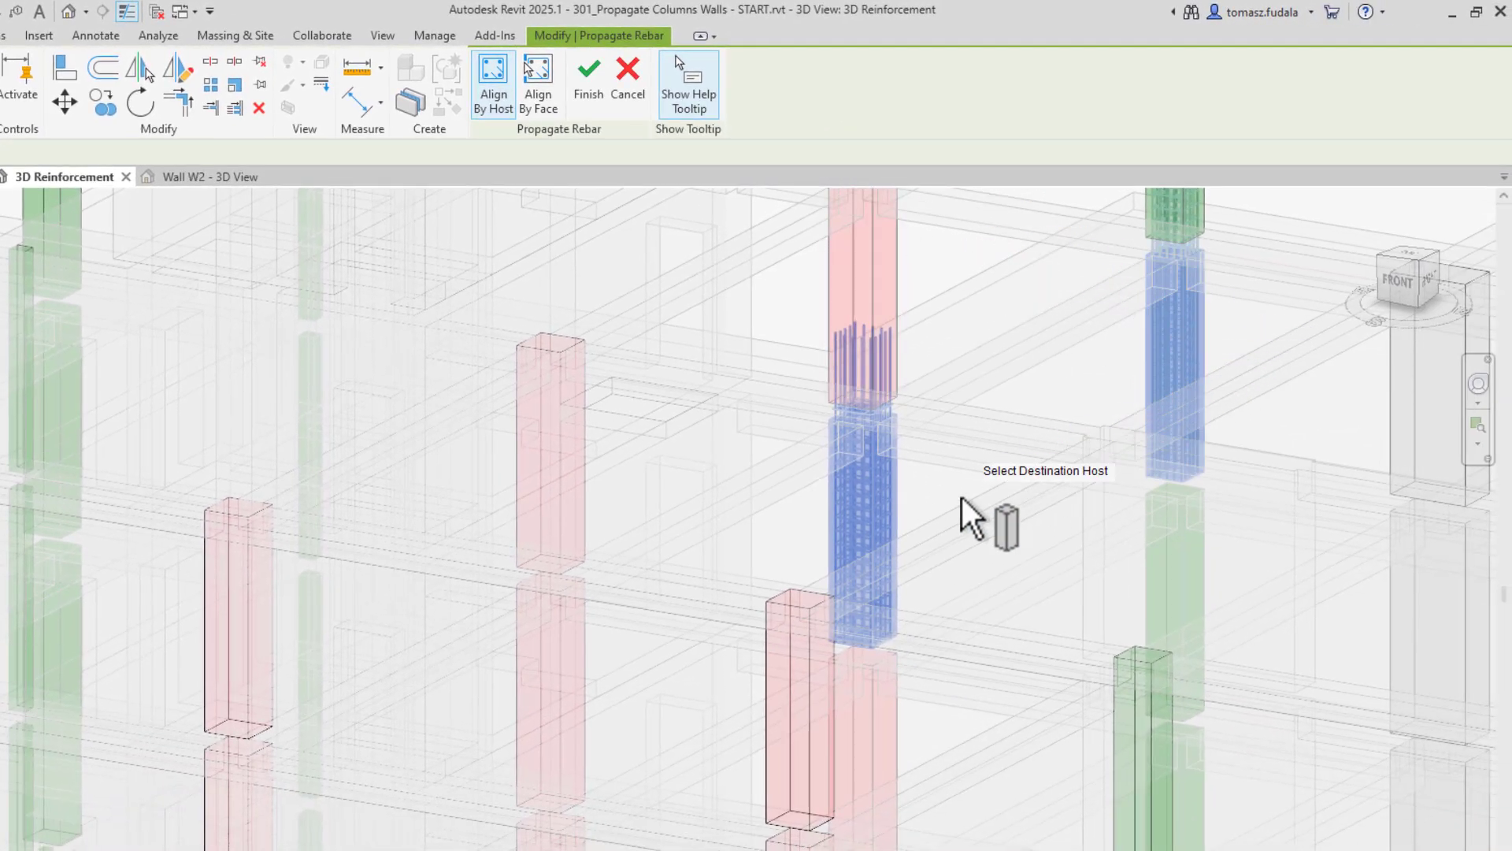
left_click(583, 676)
middle_click_drag(365, 830, 566, 693)
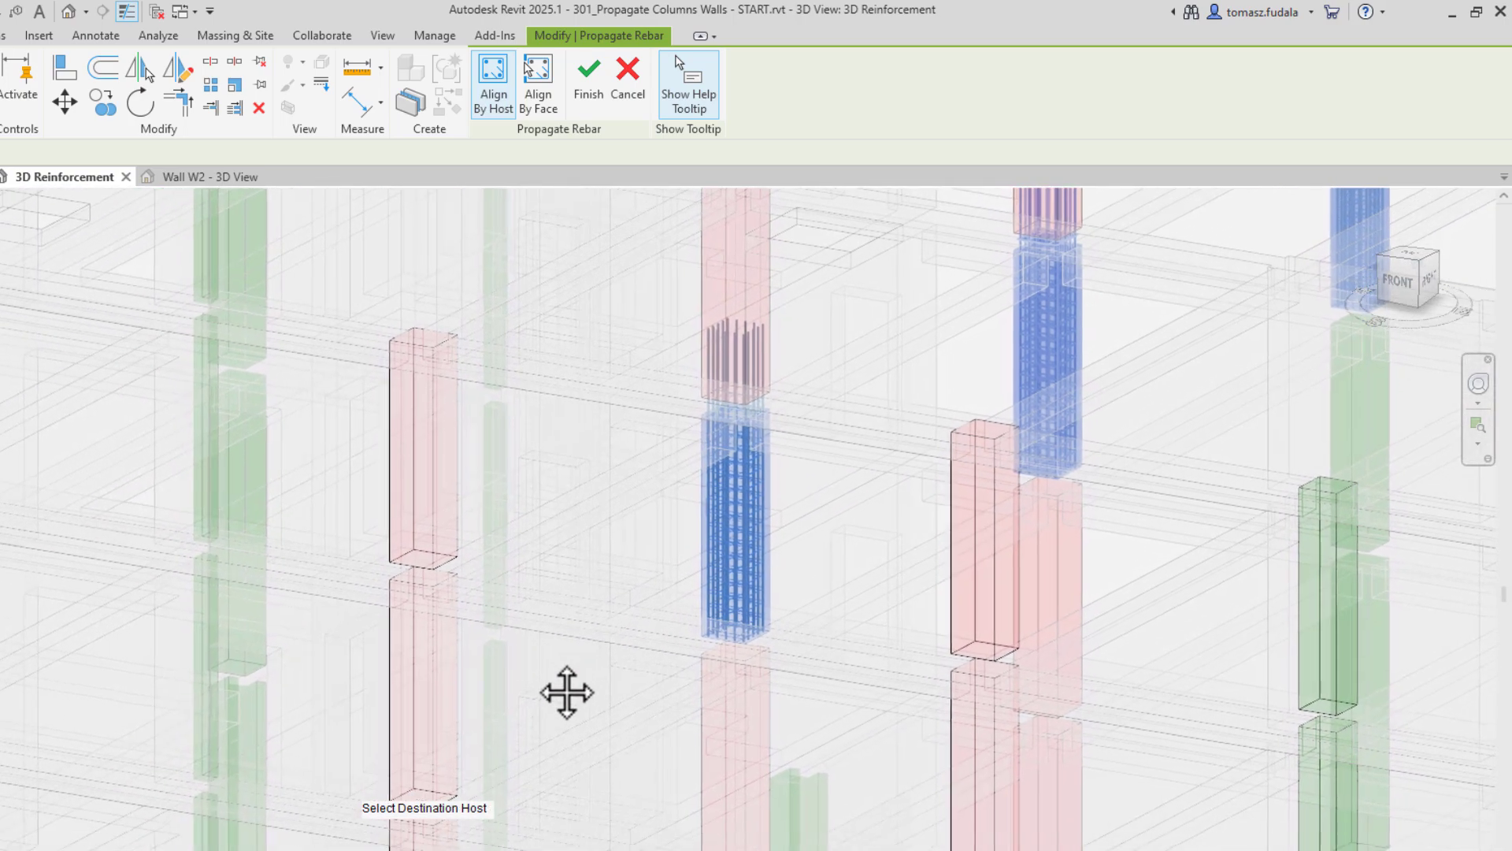
scroll(358, 758, "up", 4)
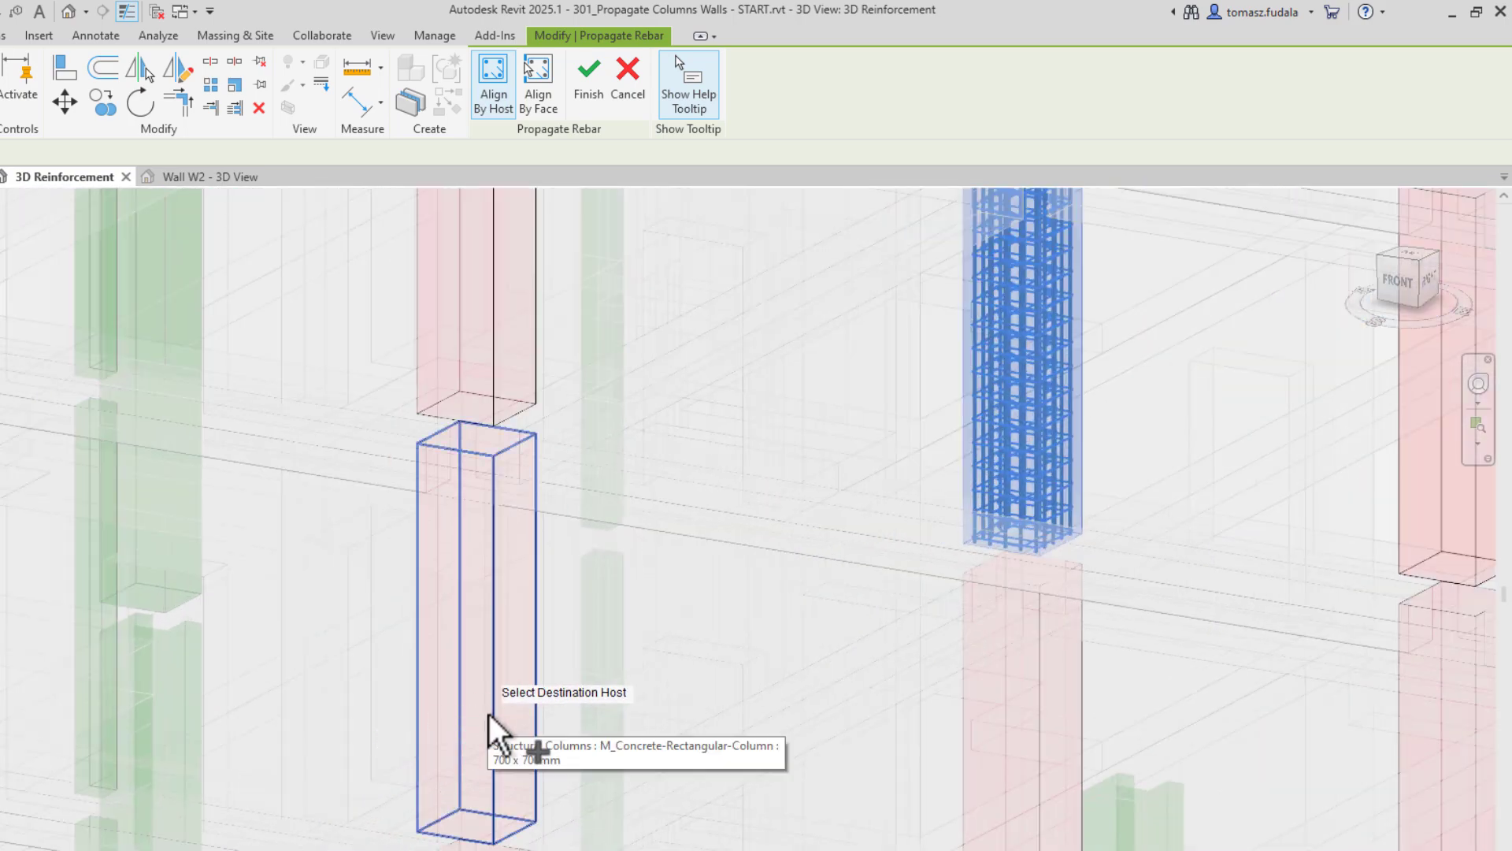
left_click(489, 713)
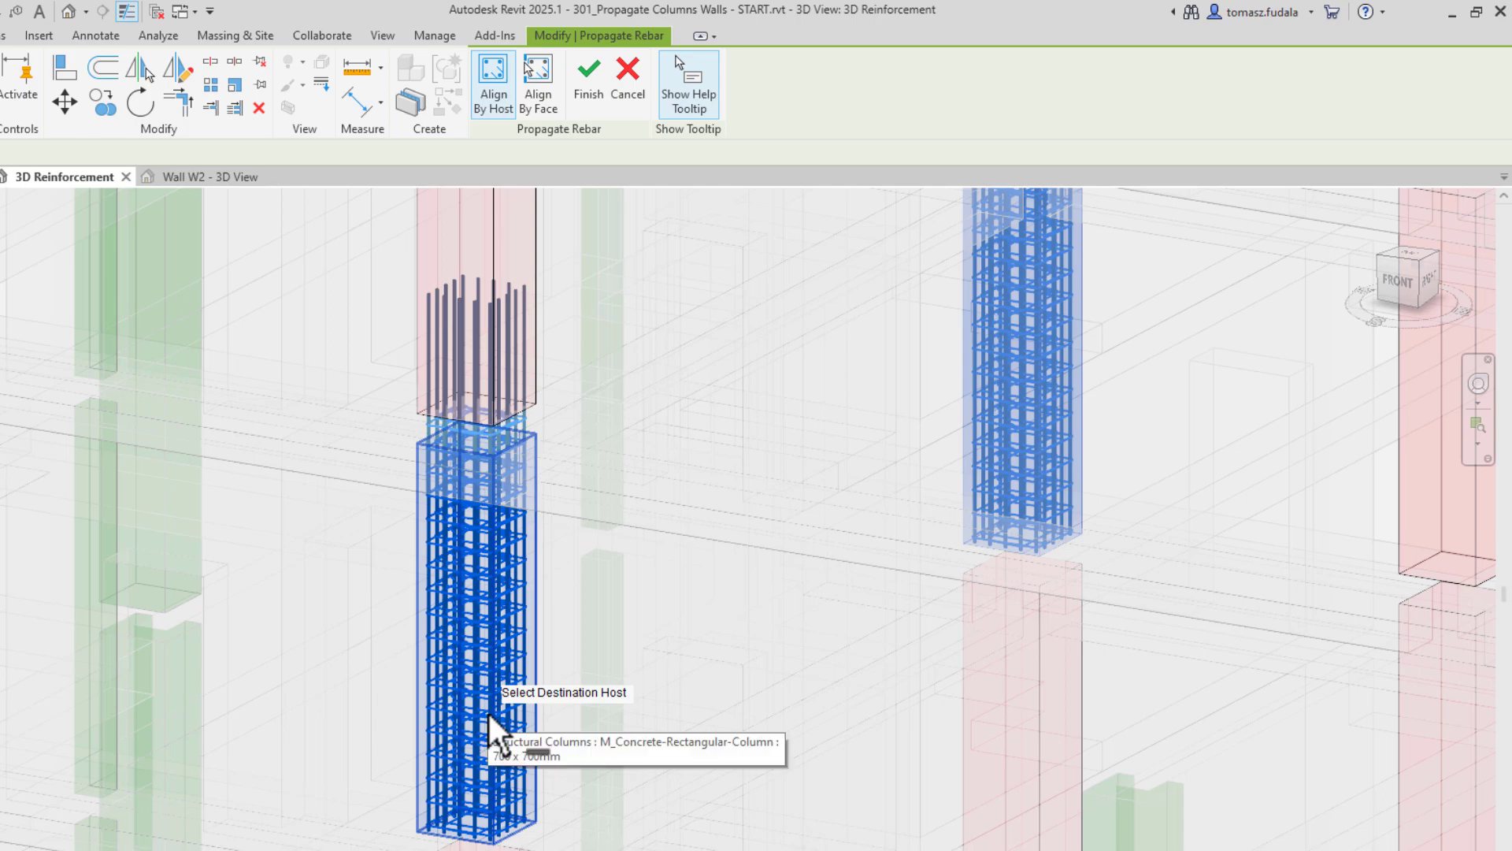
- Add the columns on the two storeys below the four reinforced columns as destination hosts
scroll(489, 714, "down", 4)
middle_click_drag(938, 715, 1071, 724, "shift")
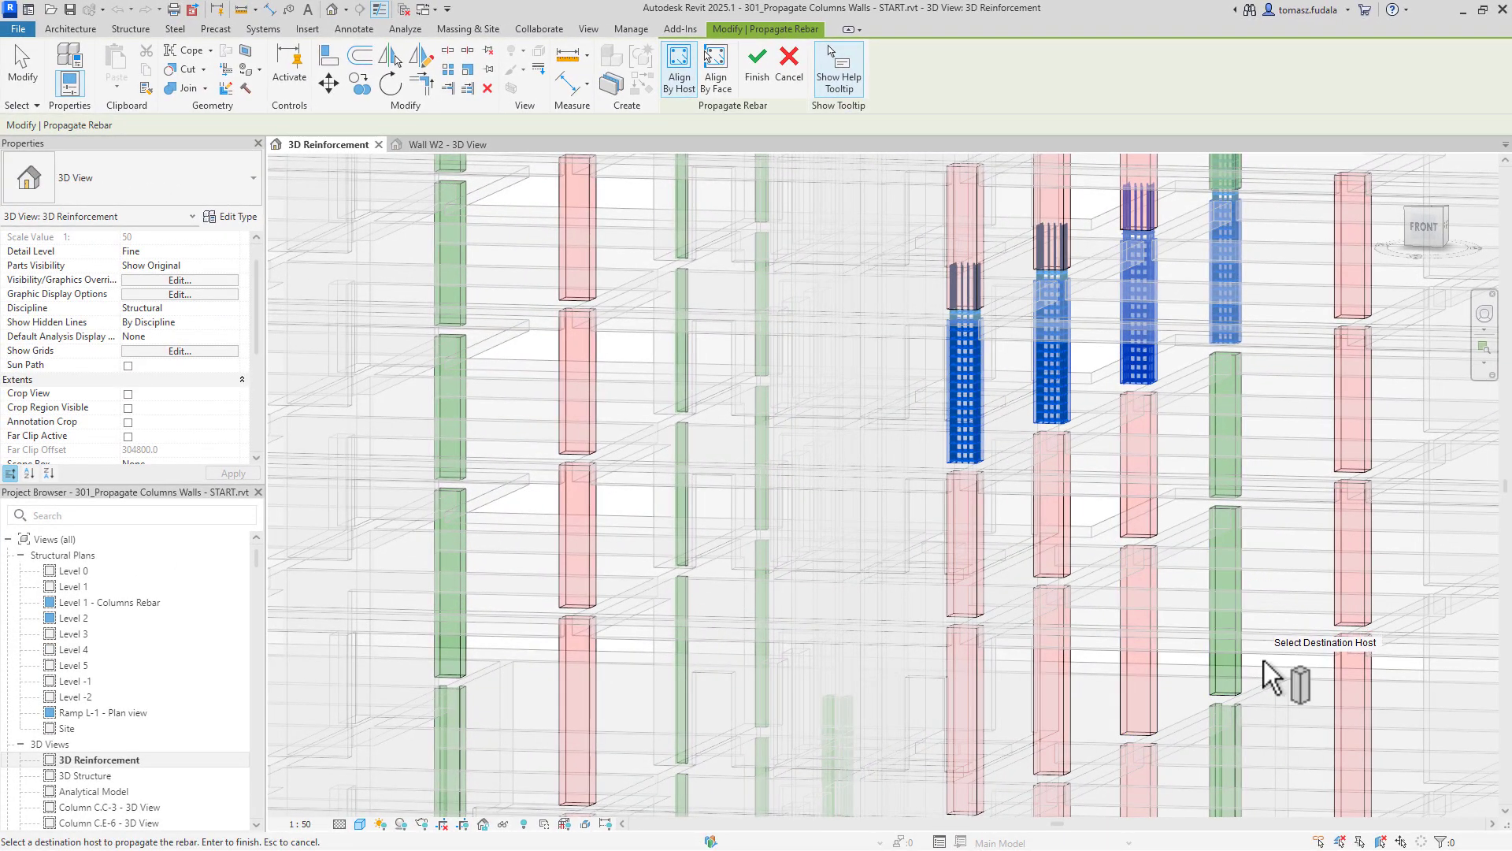
left_click_drag(1264, 660, 878, 490)
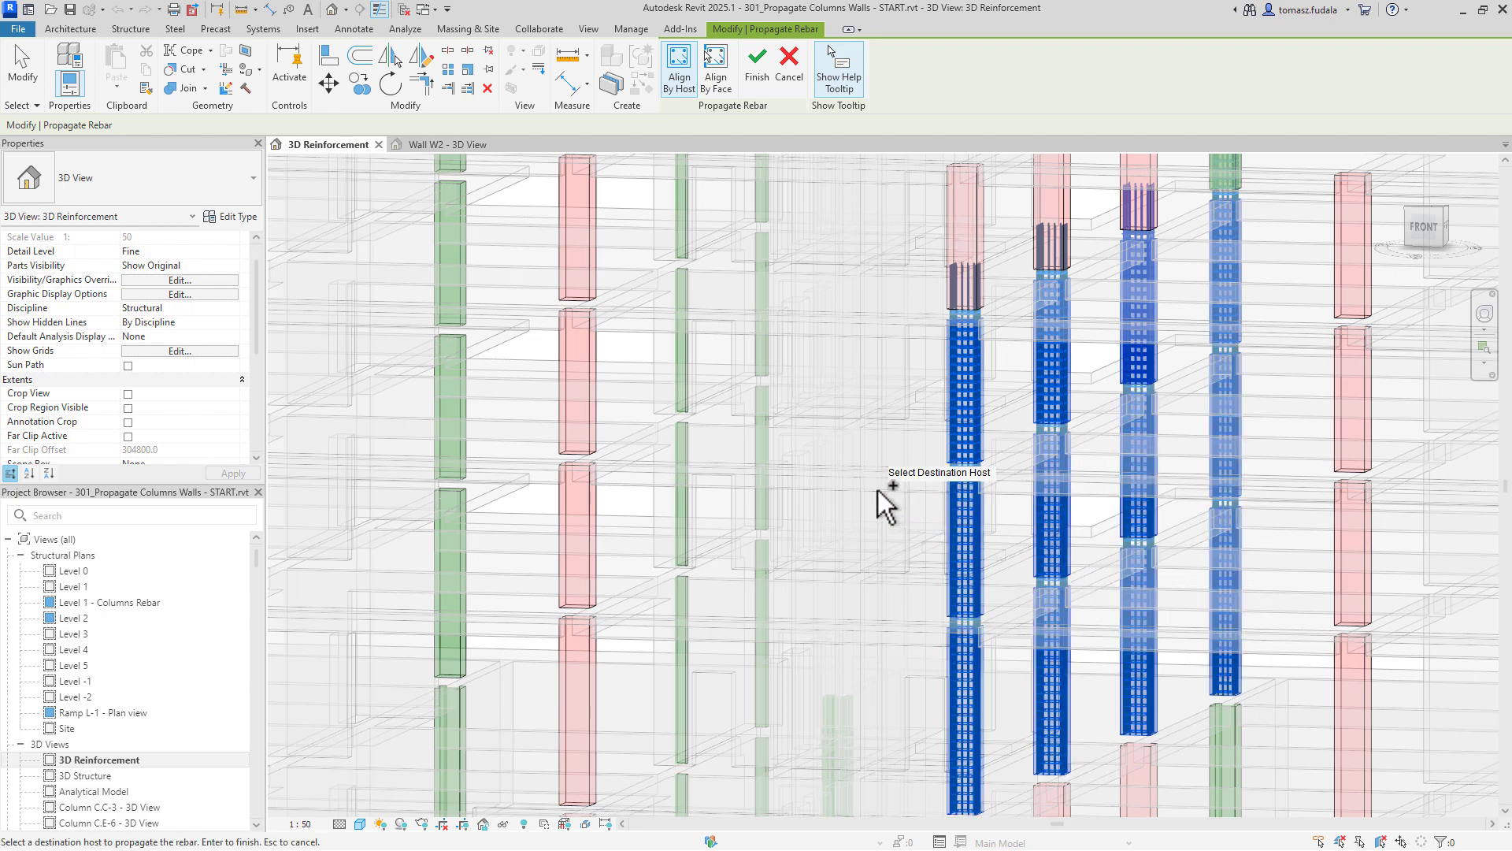
- Add all columns on the same three storeys of the remaining front right wing as destination hosts and finish the rebar propagation
scroll(878, 490, "down", 2)
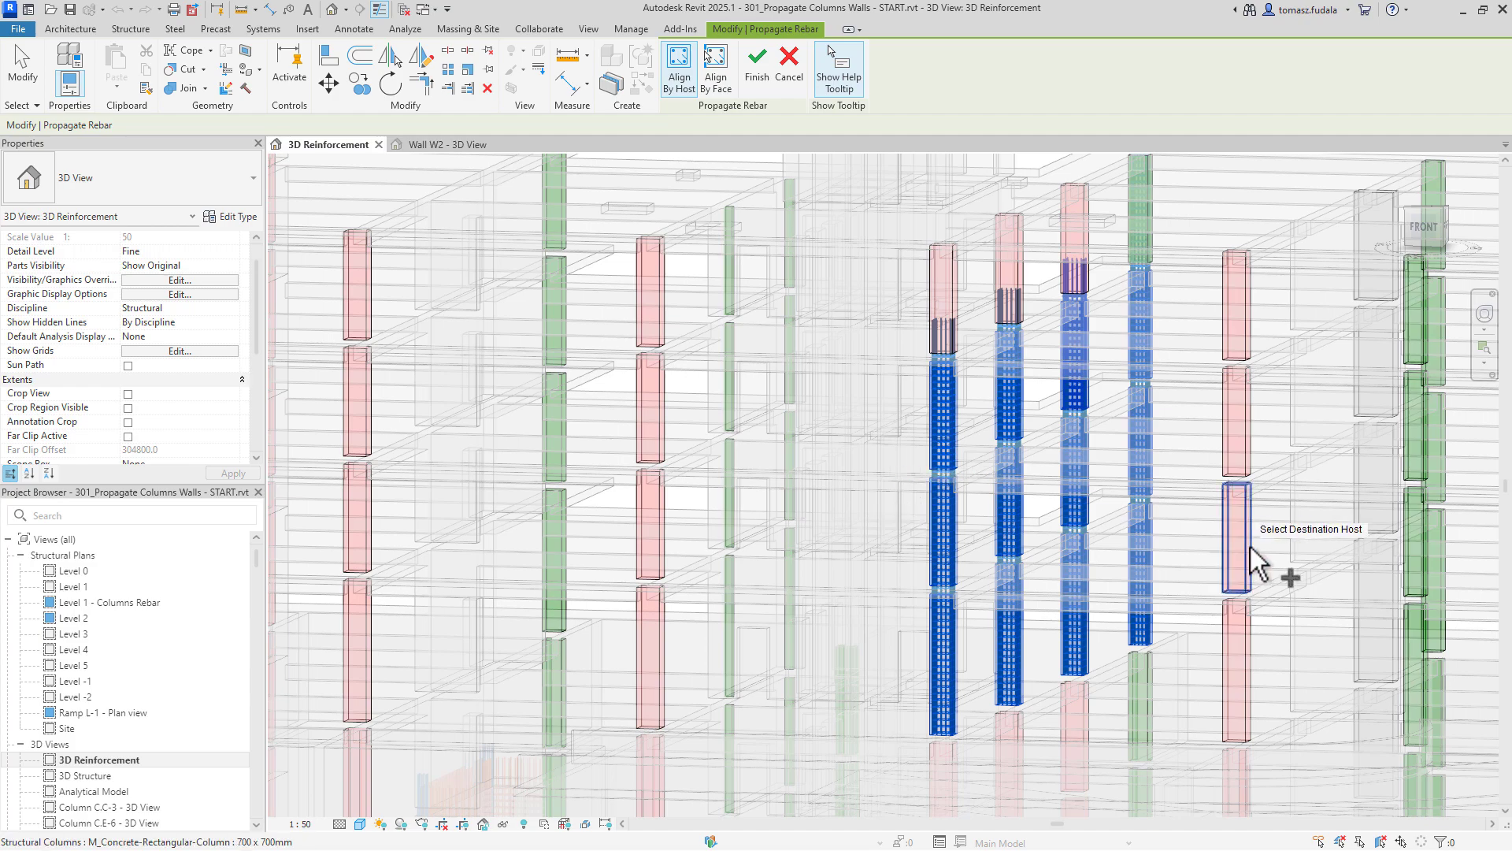
middle_click_drag(1254, 551, 922, 541)
middle_click_drag(1140, 551, 1141, 527, "shift")
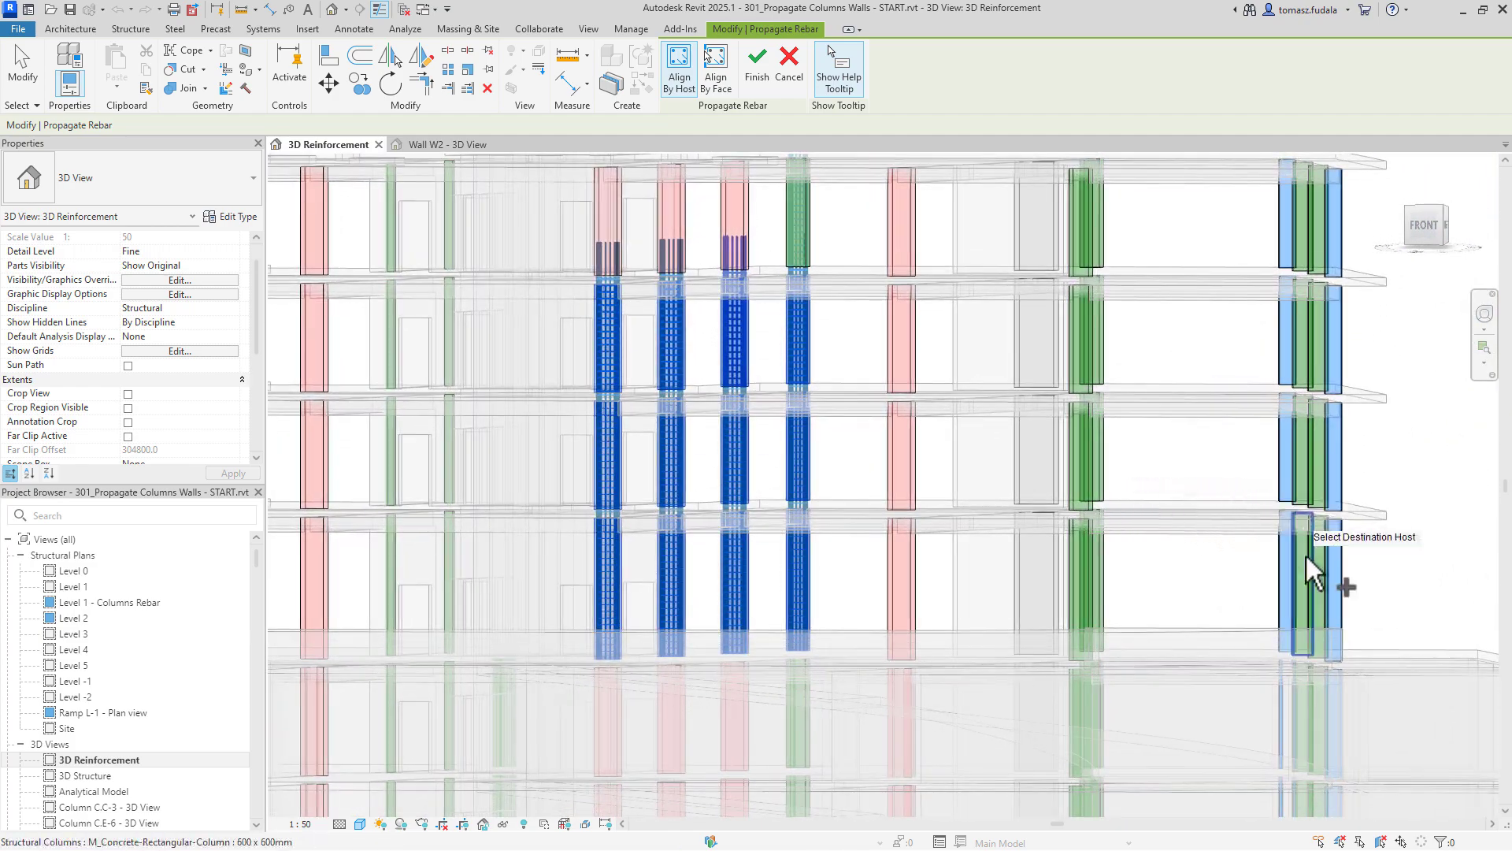
left_click_drag(1382, 588, 852, 344)
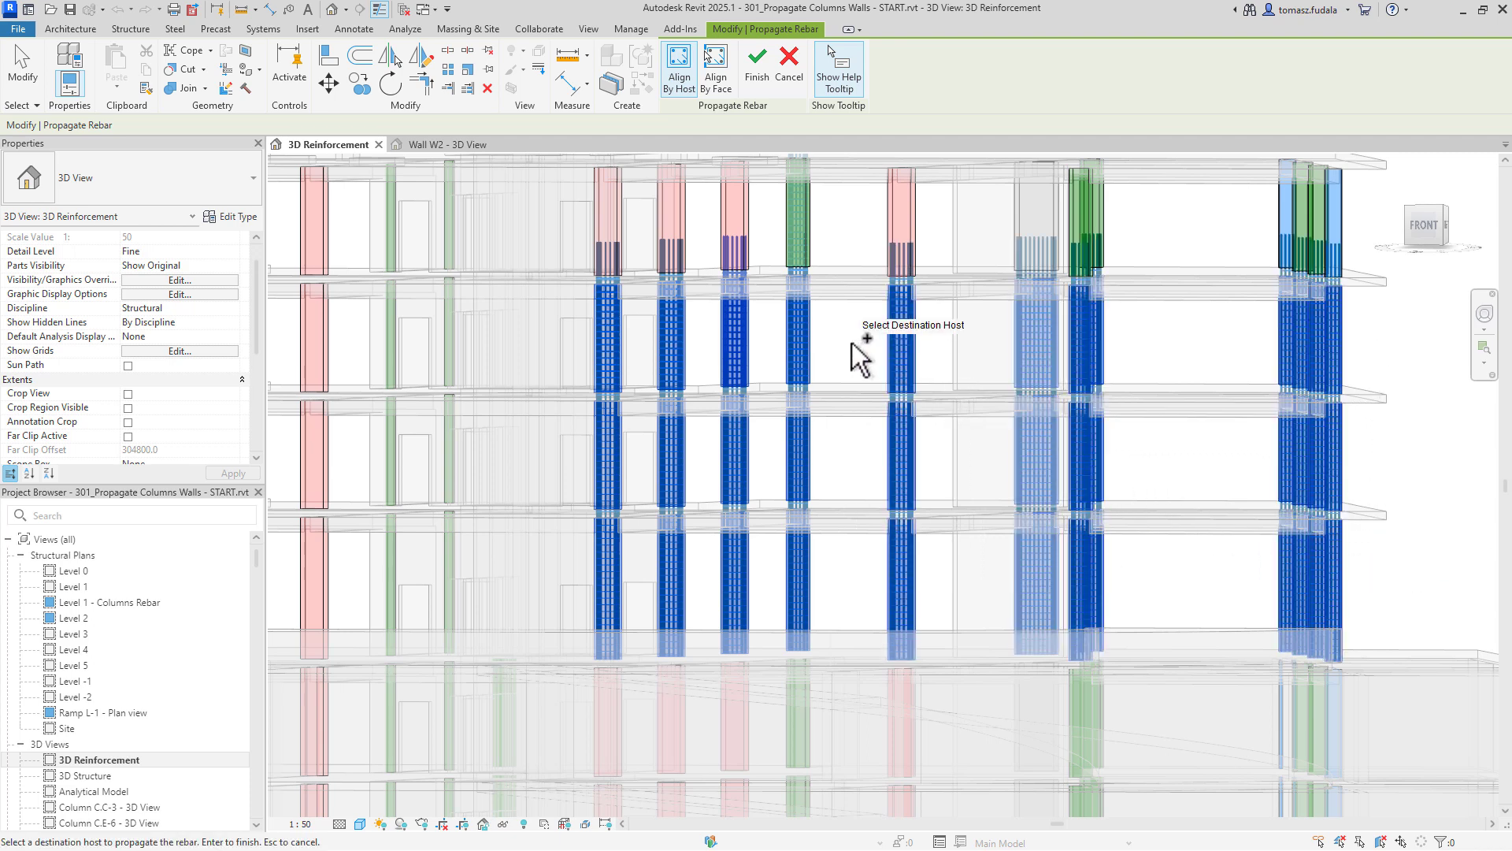
left_click(758, 71)
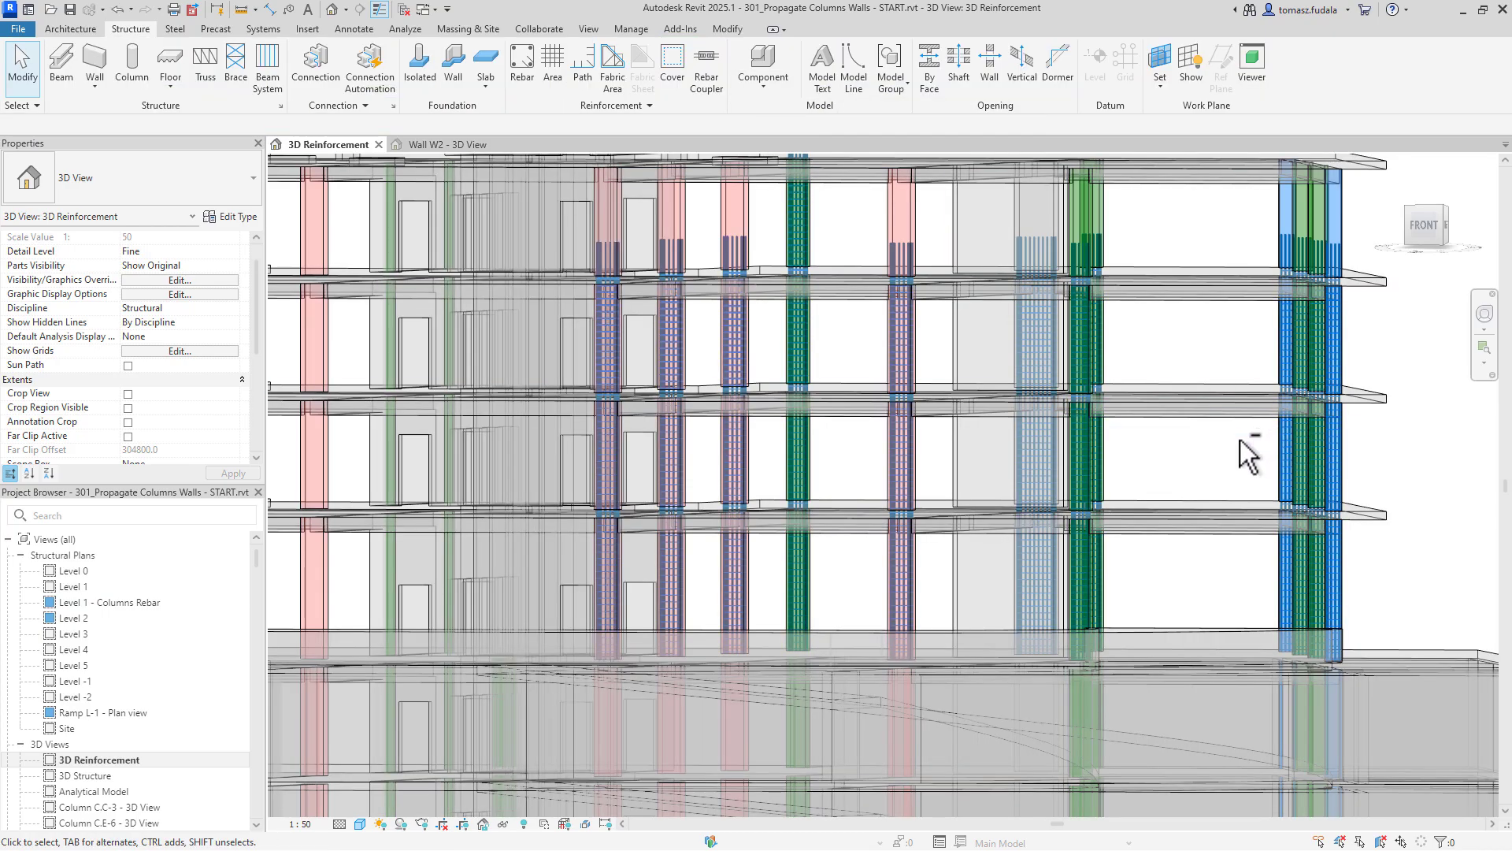
- Inspect the propagated reinforcement in the columns of different sections, especially the wide rectangular column
middle_click_drag(1241, 439, 1209, 500, "shift")
scroll(1010, 351, "up", 3)
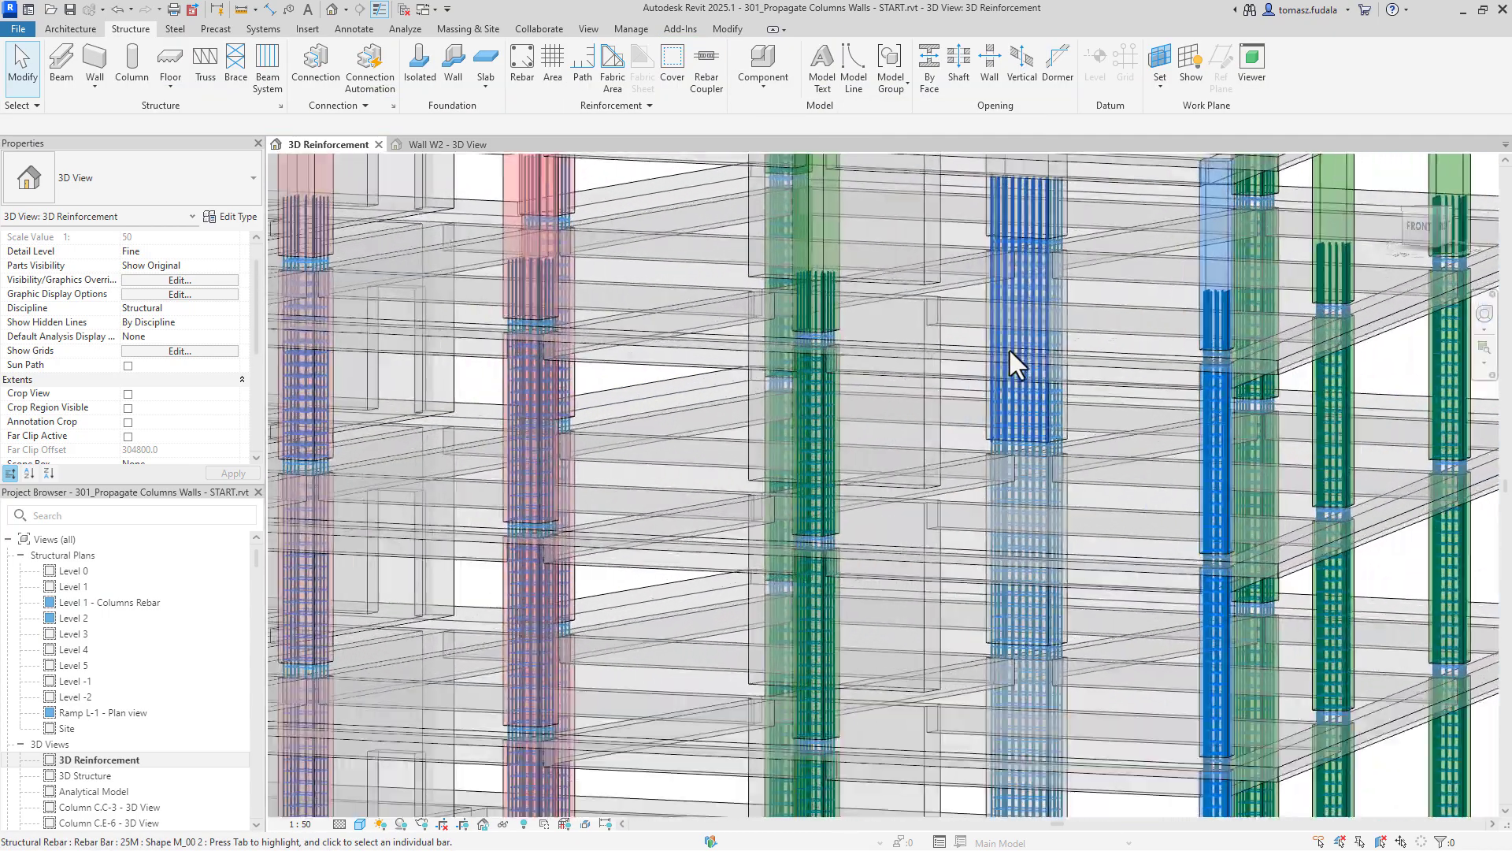
middle_click_drag(1005, 345, 998, 462, "shift")
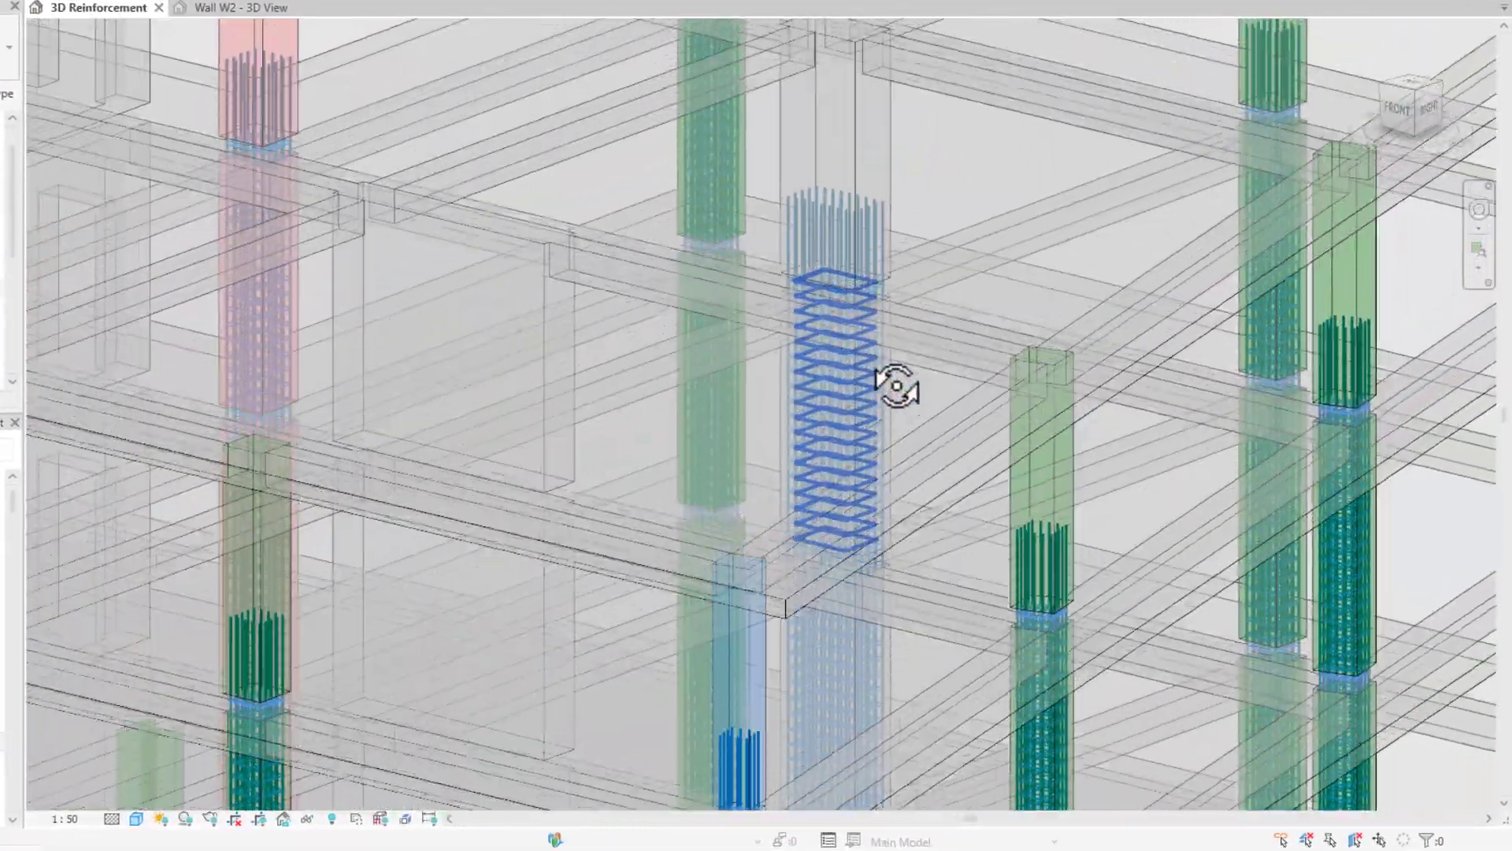
middle_click_drag(897, 385, 959, 311, "shift")
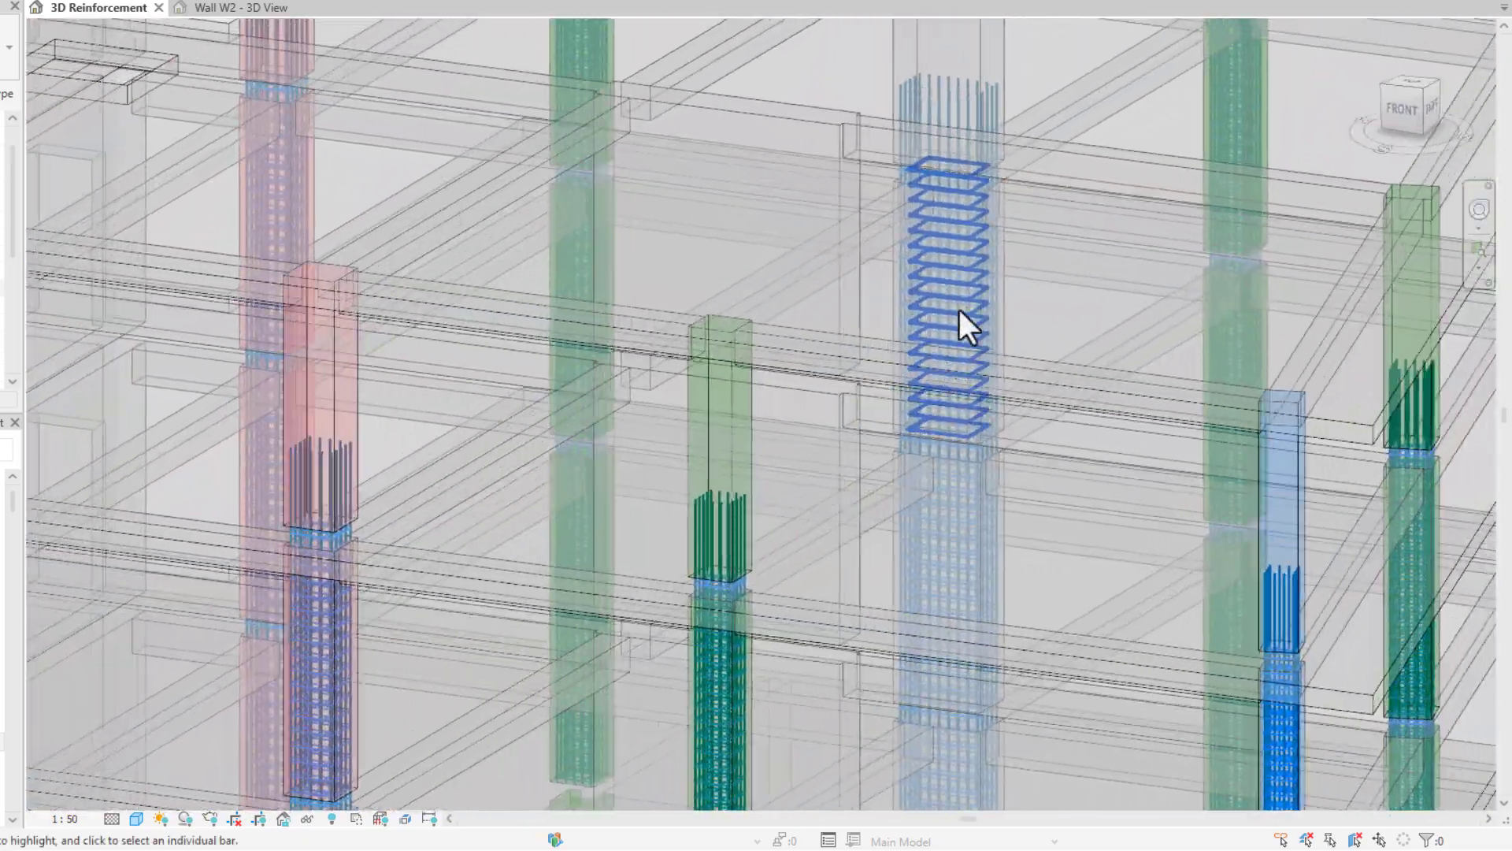
scroll(1002, 262, "up", 2)
mouse_move(1002, 263)
middle_mouse_down("shift")
mouse_move(1063, 291)
mouse_move(1018, 303)
mouse_move(998, 272)
middle_mouse_up("shift")
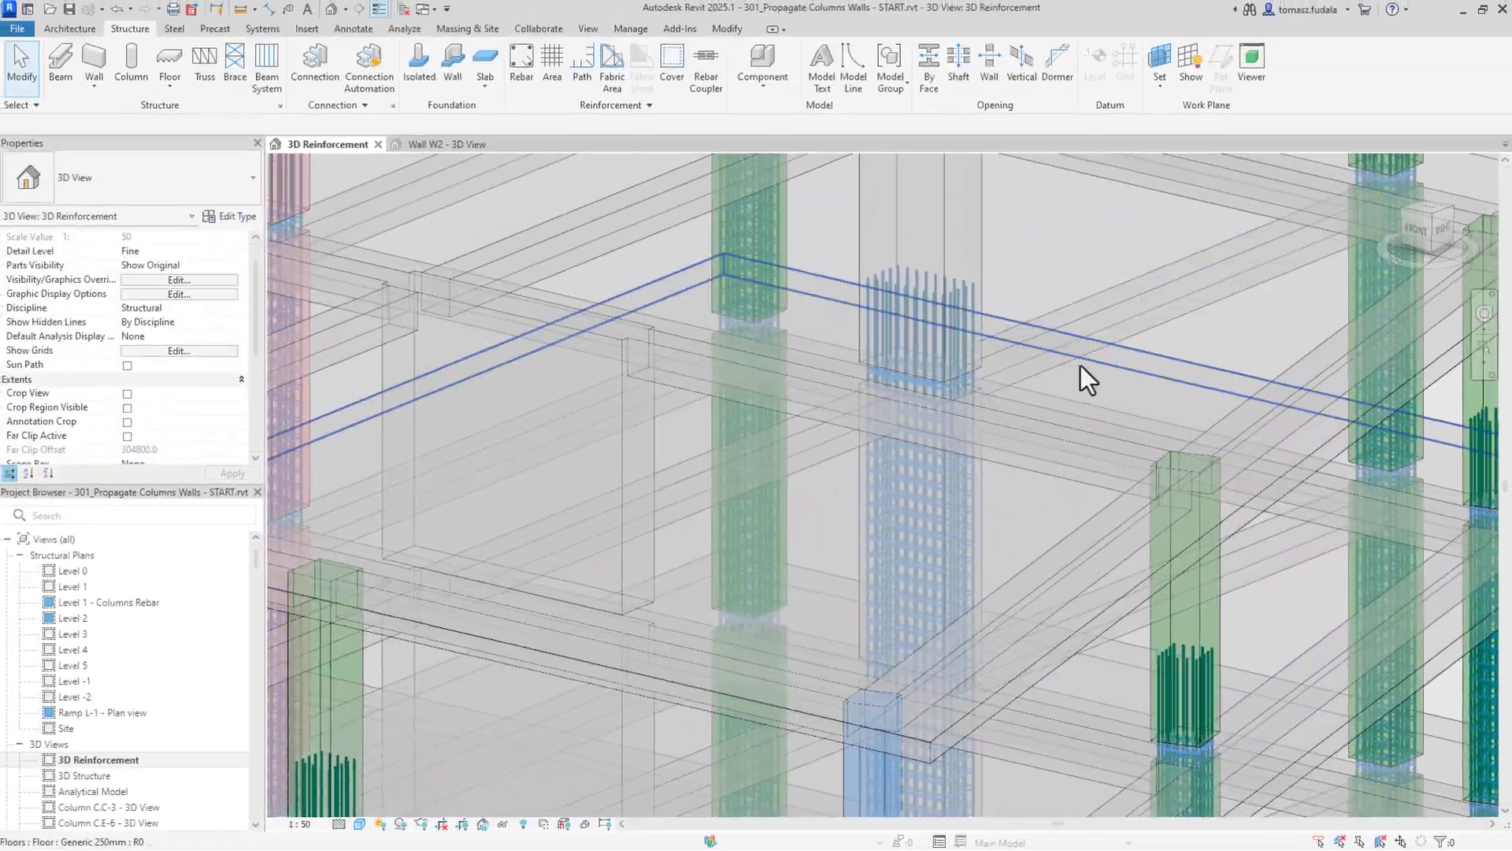
middle_click_drag(1056, 523, 1139, 756)
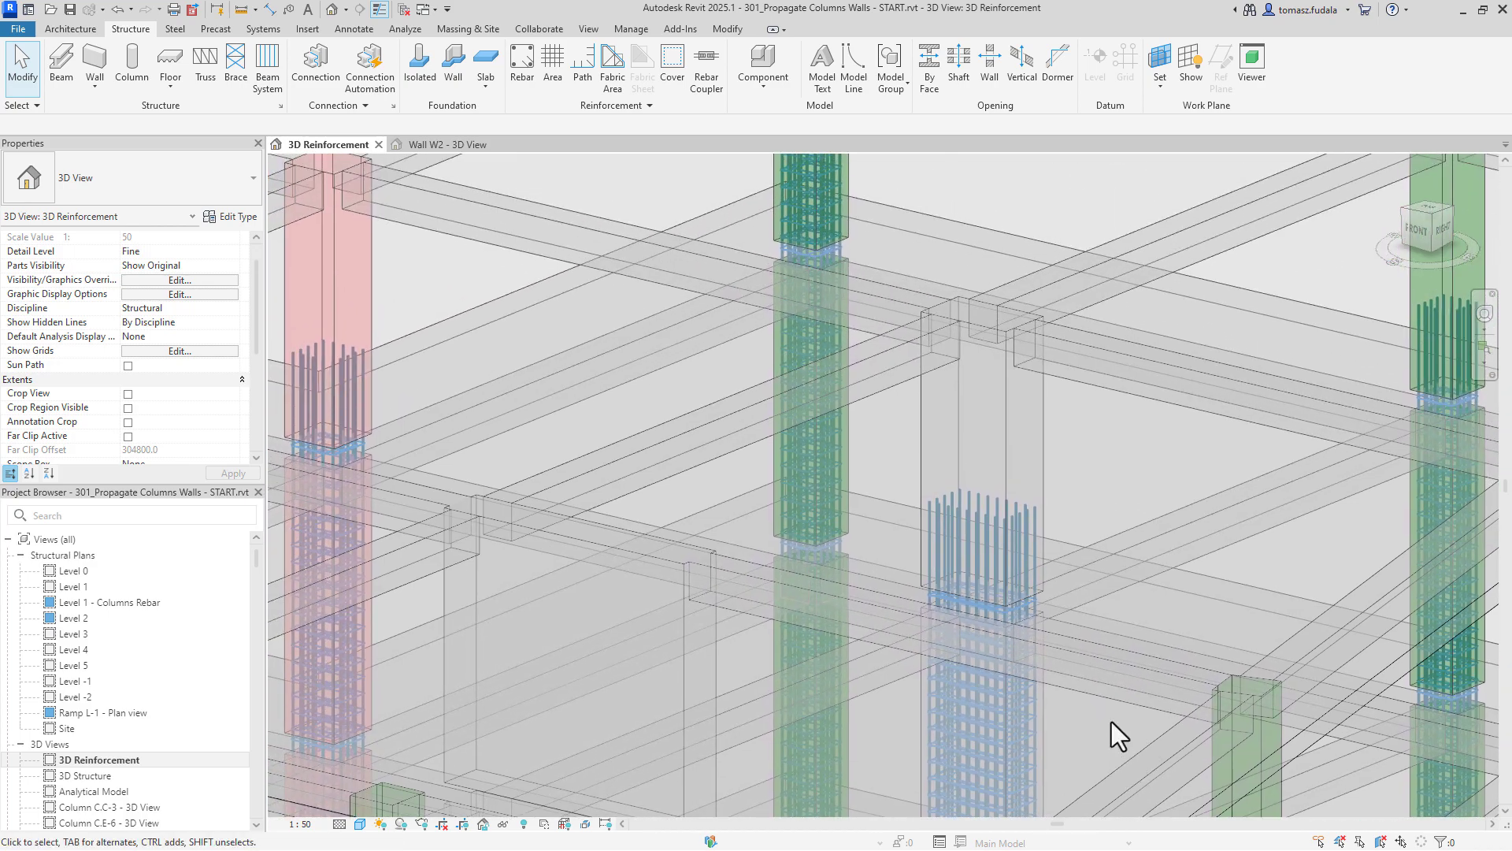
- Start Propagate Rebar from the top-storey 600 x 600 mm column with bent top bars and add three top-storey 700 x 700 mm columns as destinations
scroll(1112, 723, "down", 4)
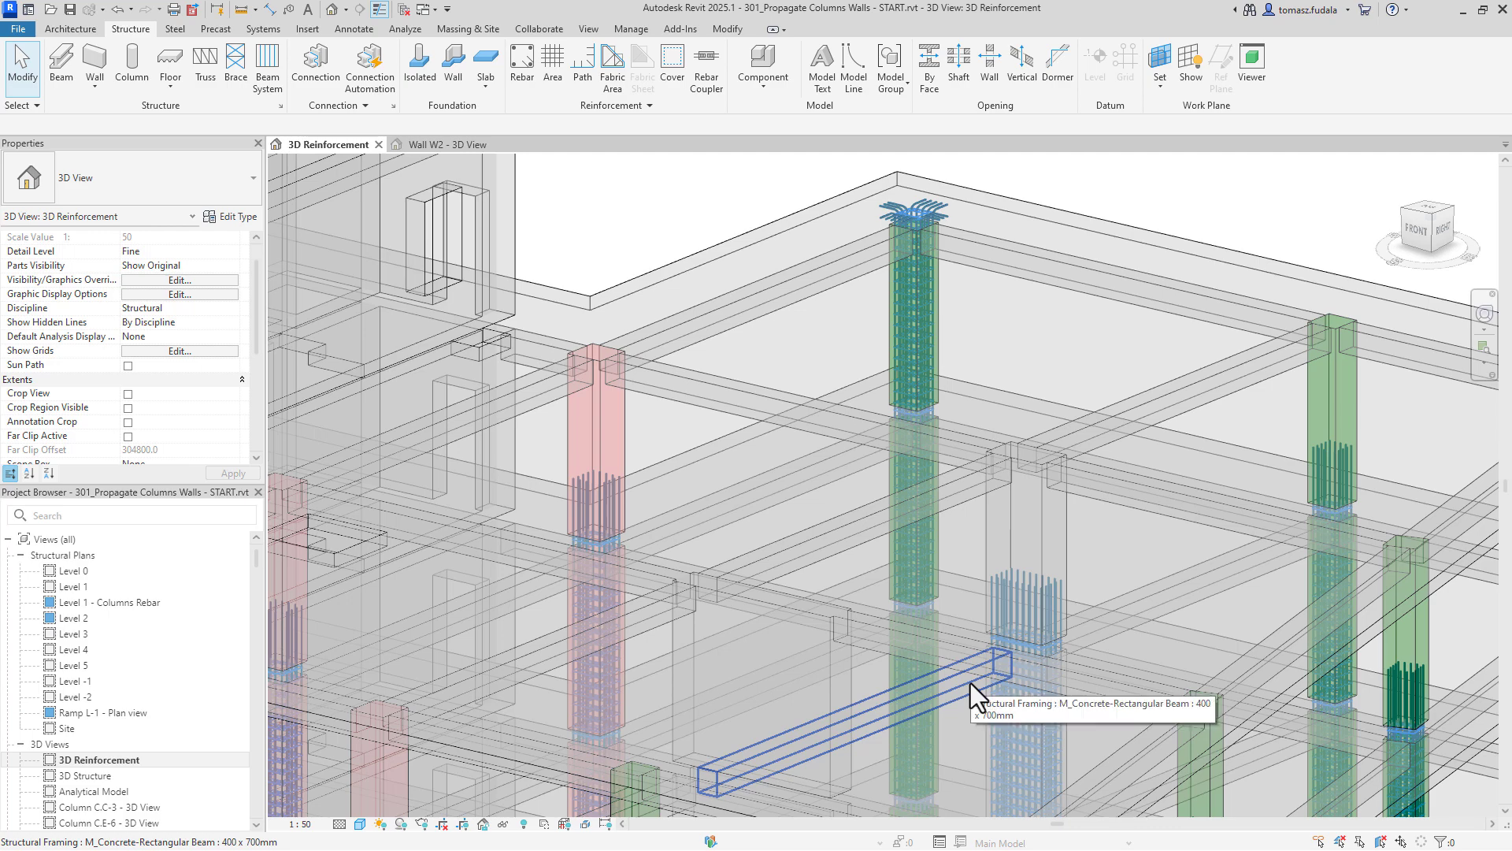
scroll(960, 348, "up", 2)
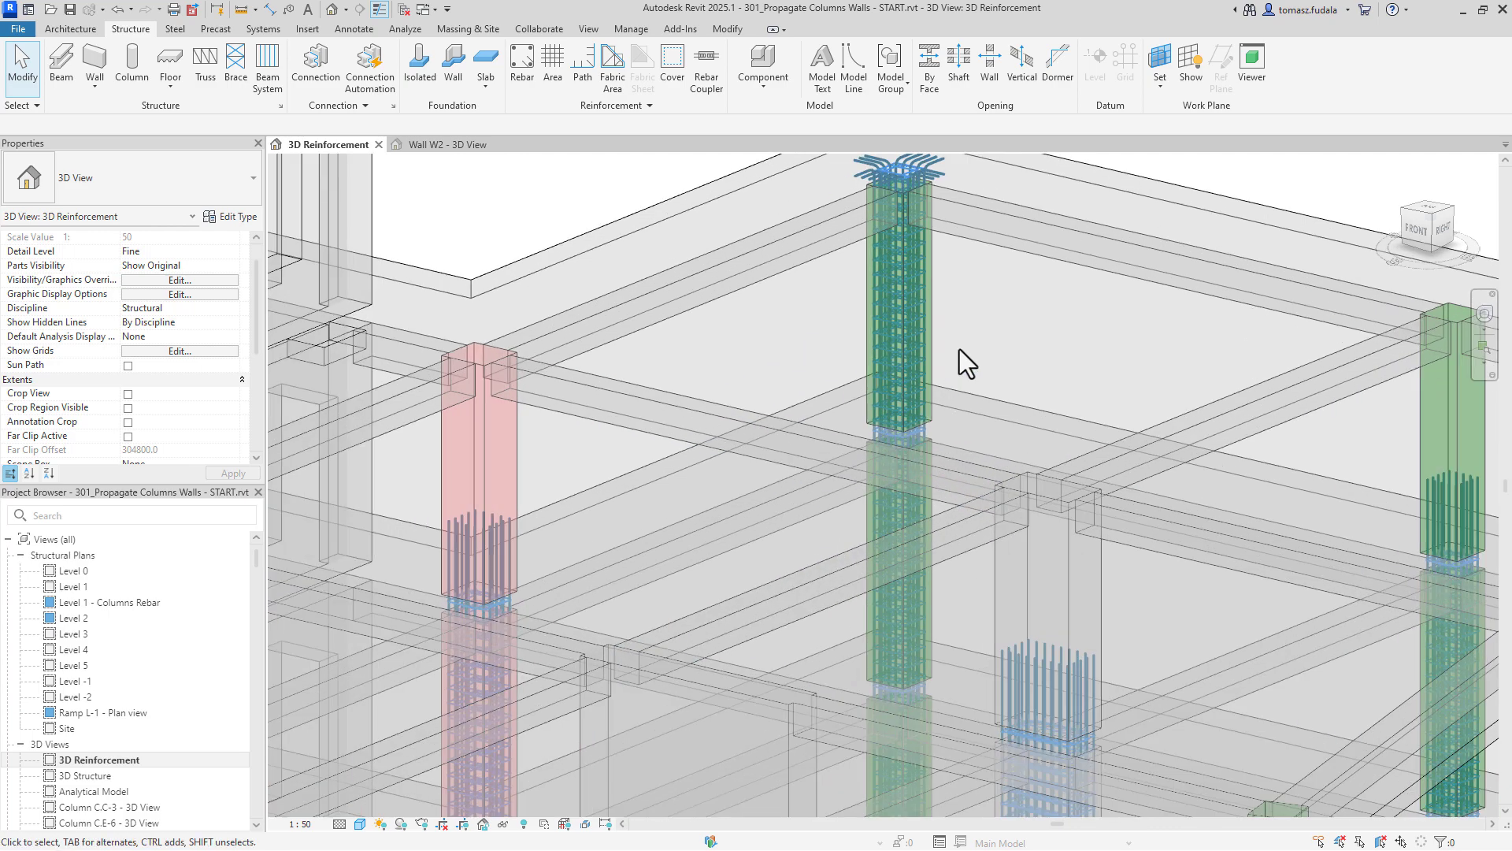
left_click(937, 312)
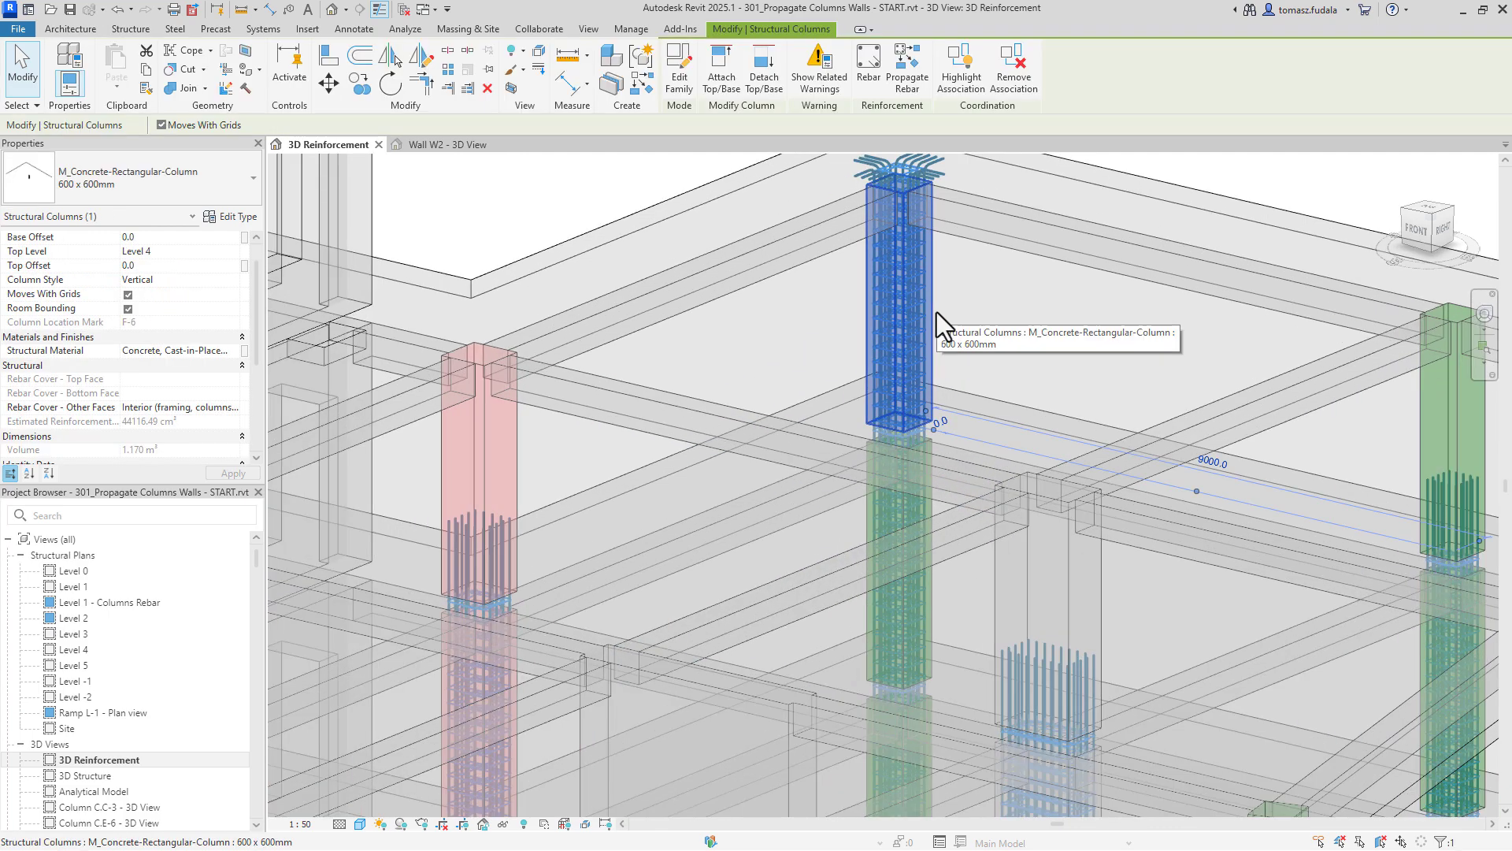
left_click(906, 72)
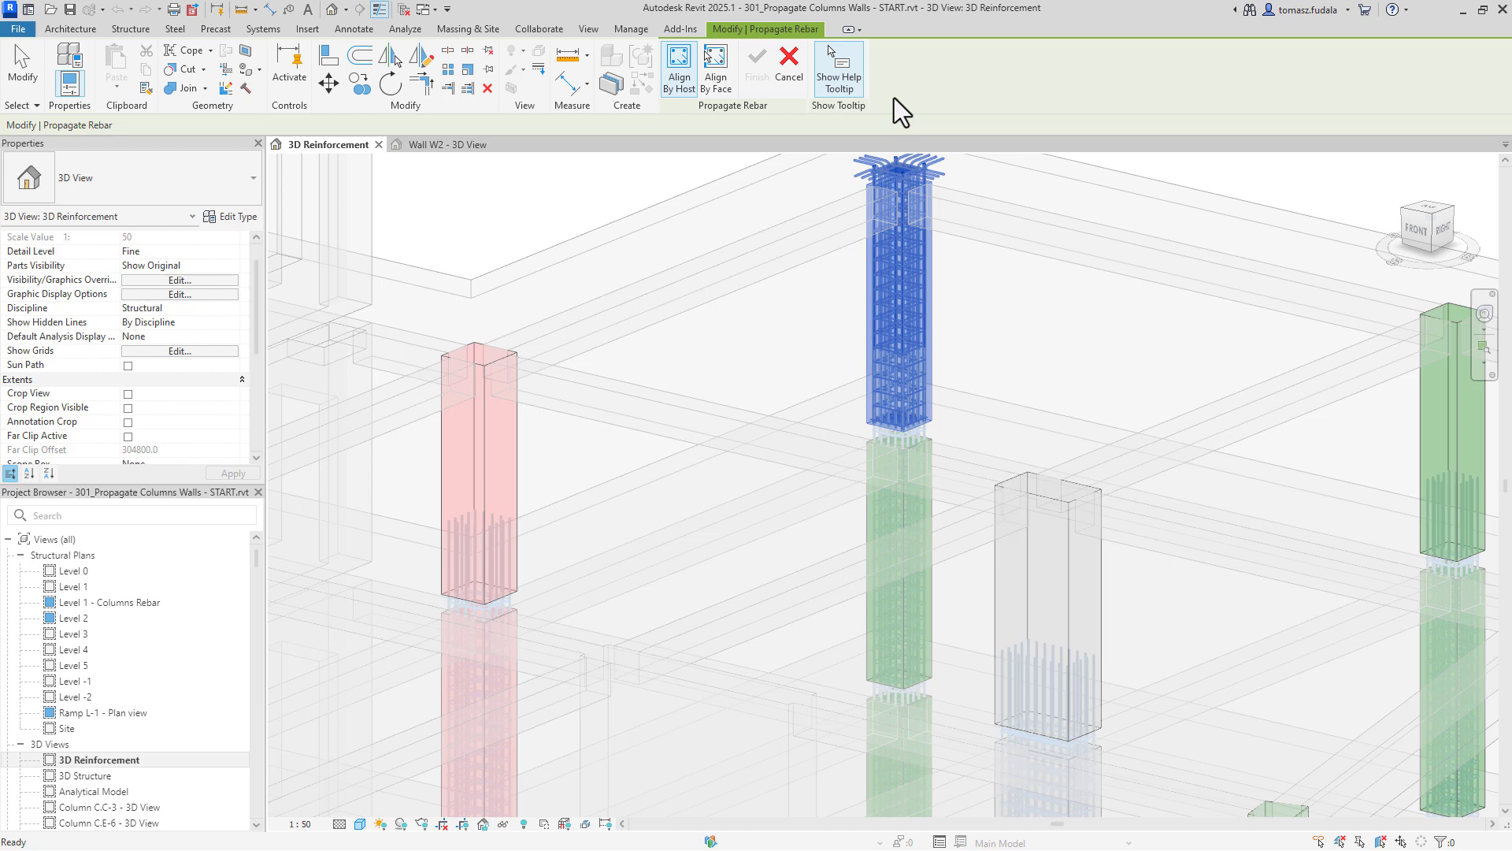
left_click(516, 477)
middle_click_drag(534, 621, 1112, 386)
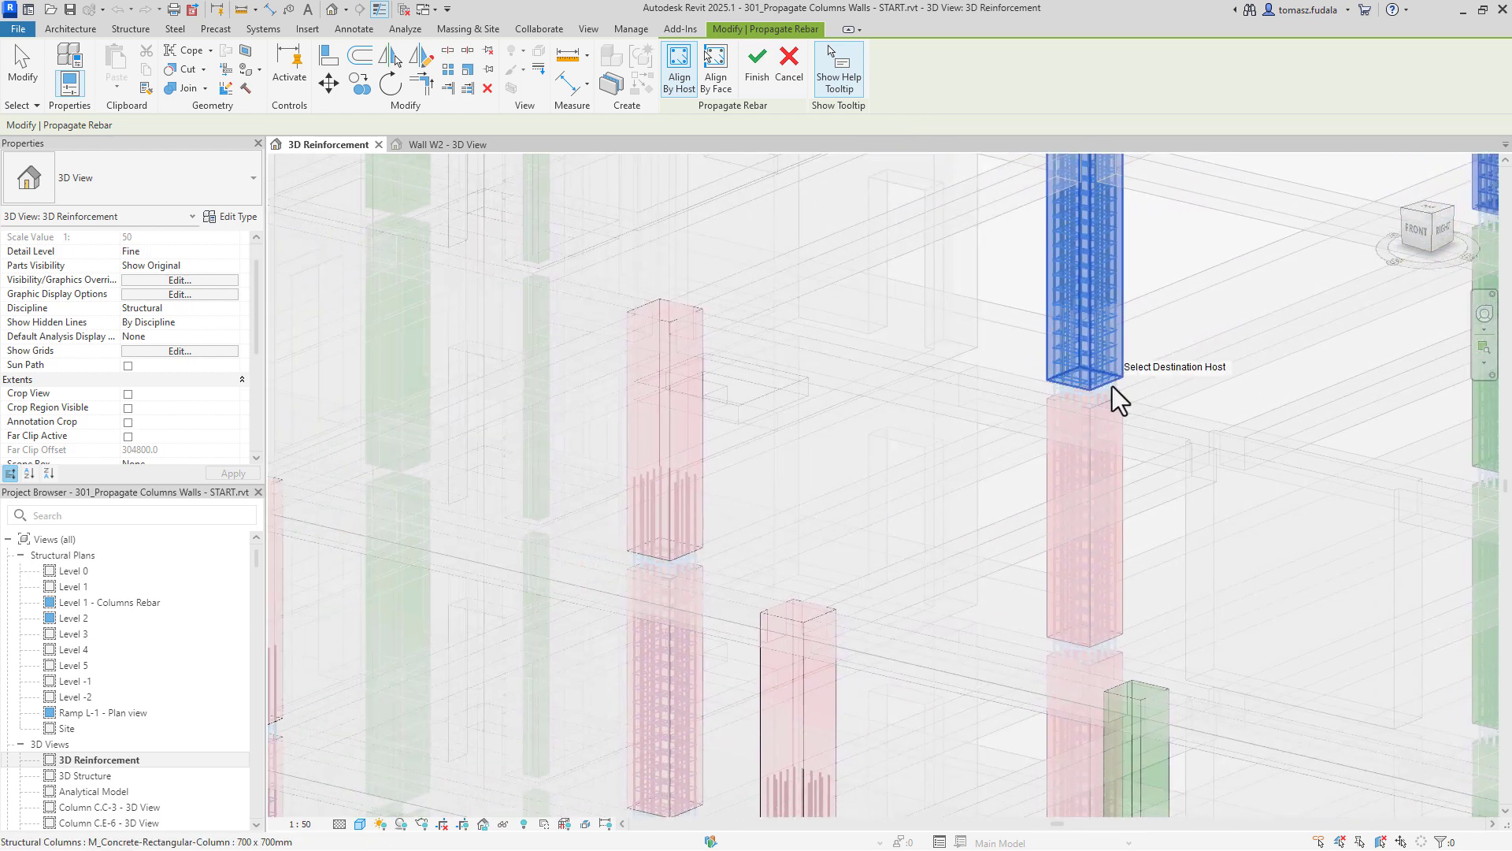
scroll(1104, 385, "down", 2)
left_click(805, 449)
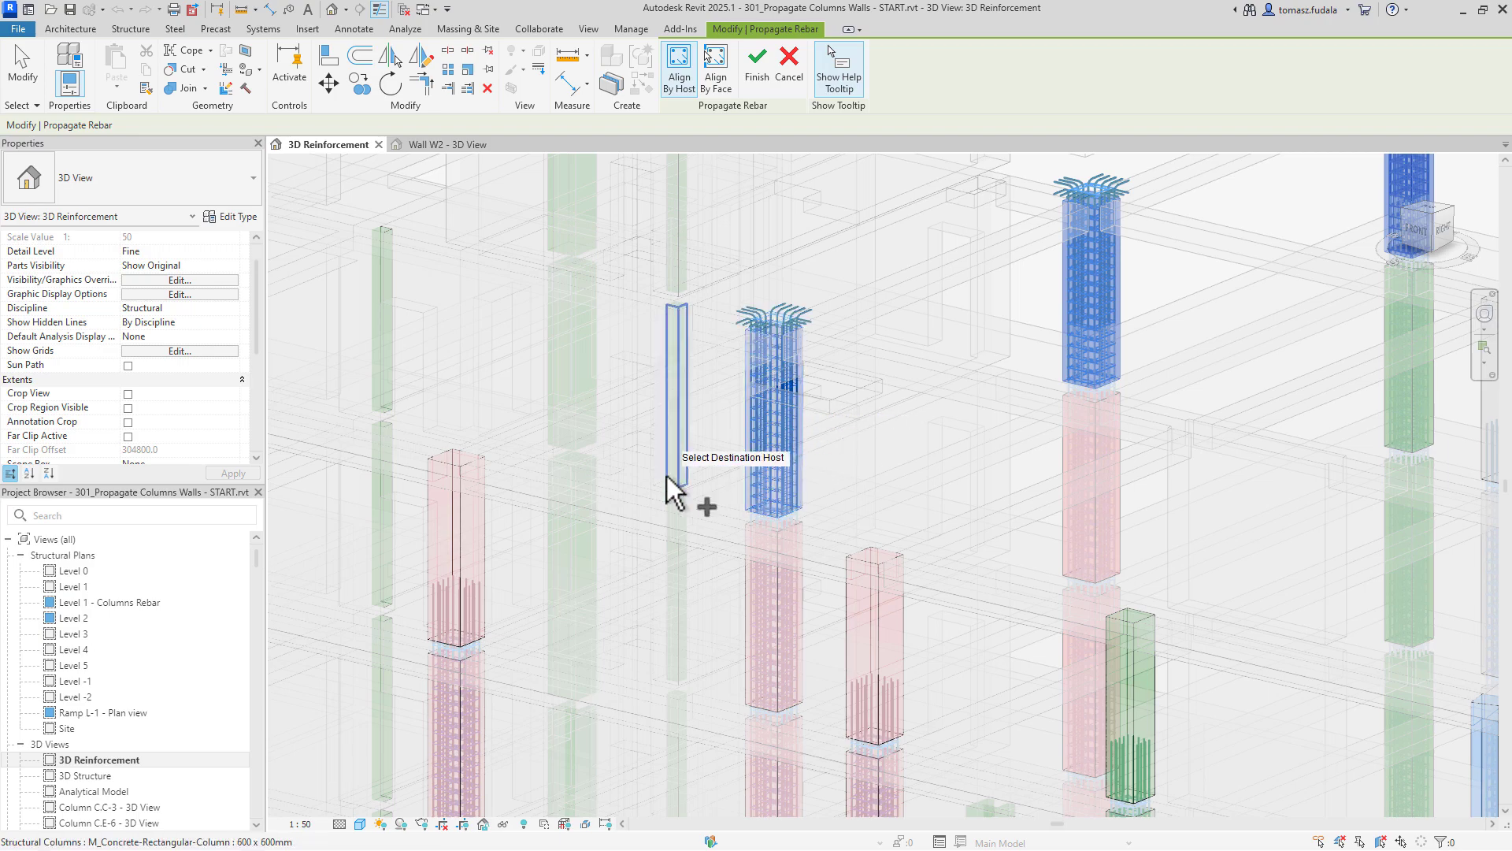
left_click(486, 535)
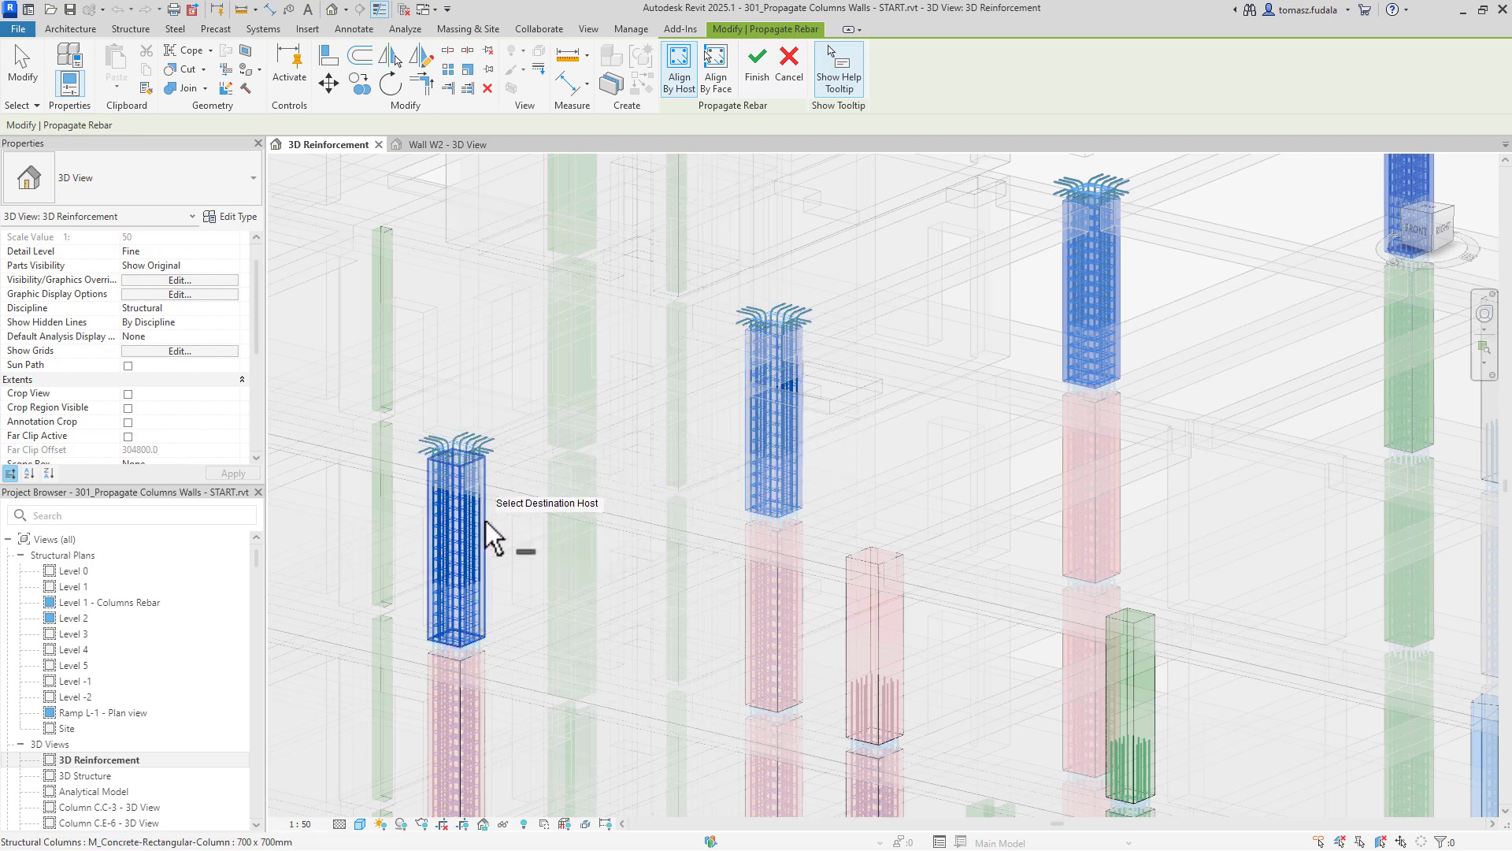
- Add the remaining top-storey columns of the right wing as destination hosts and finish the propagation
middle_click_drag(497, 530, 928, 472, "shift")
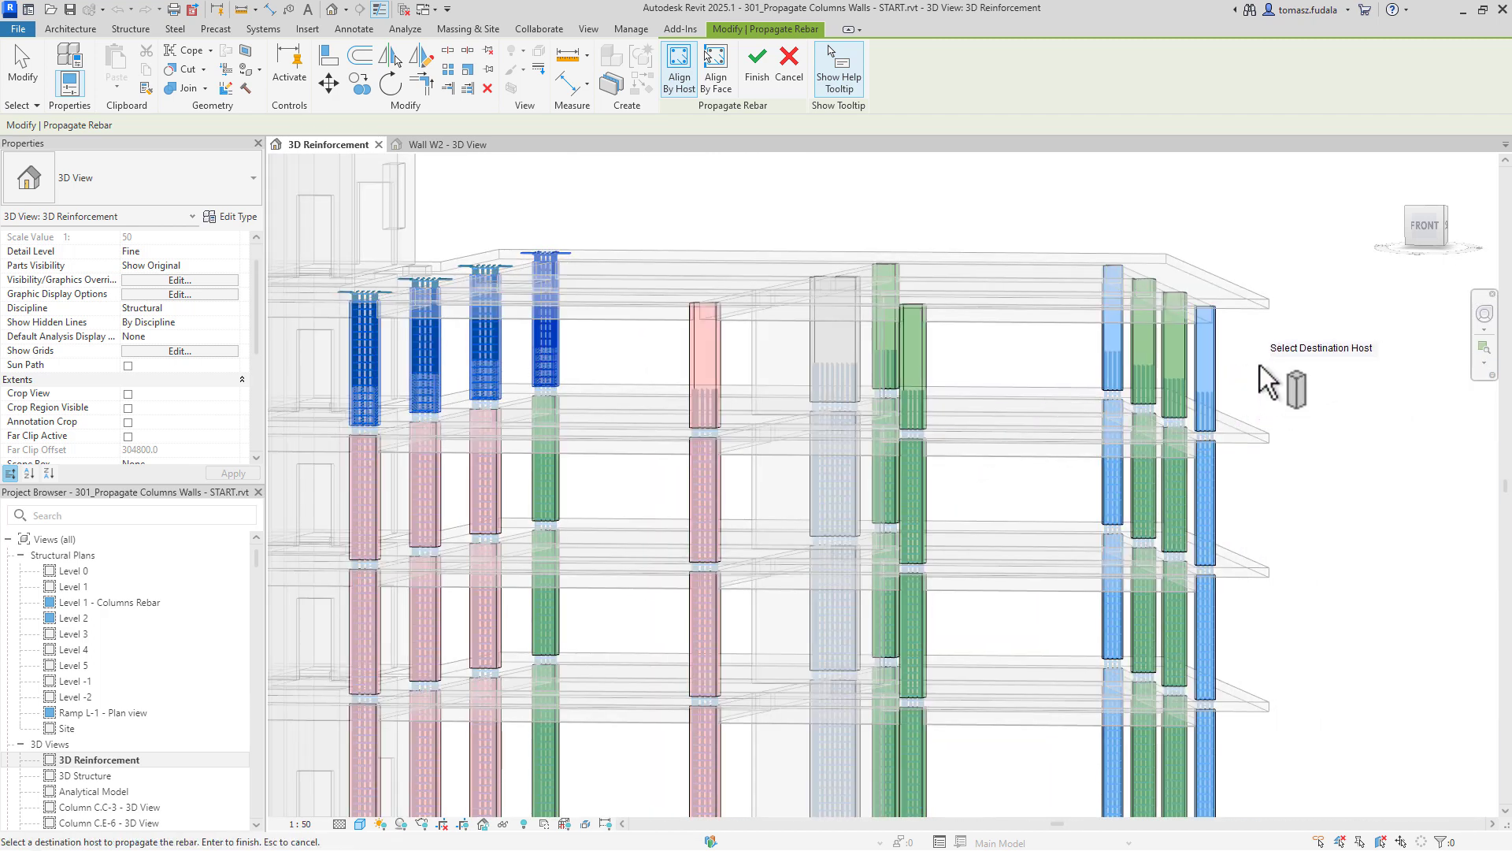
left_click_drag(1253, 356, 674, 248)
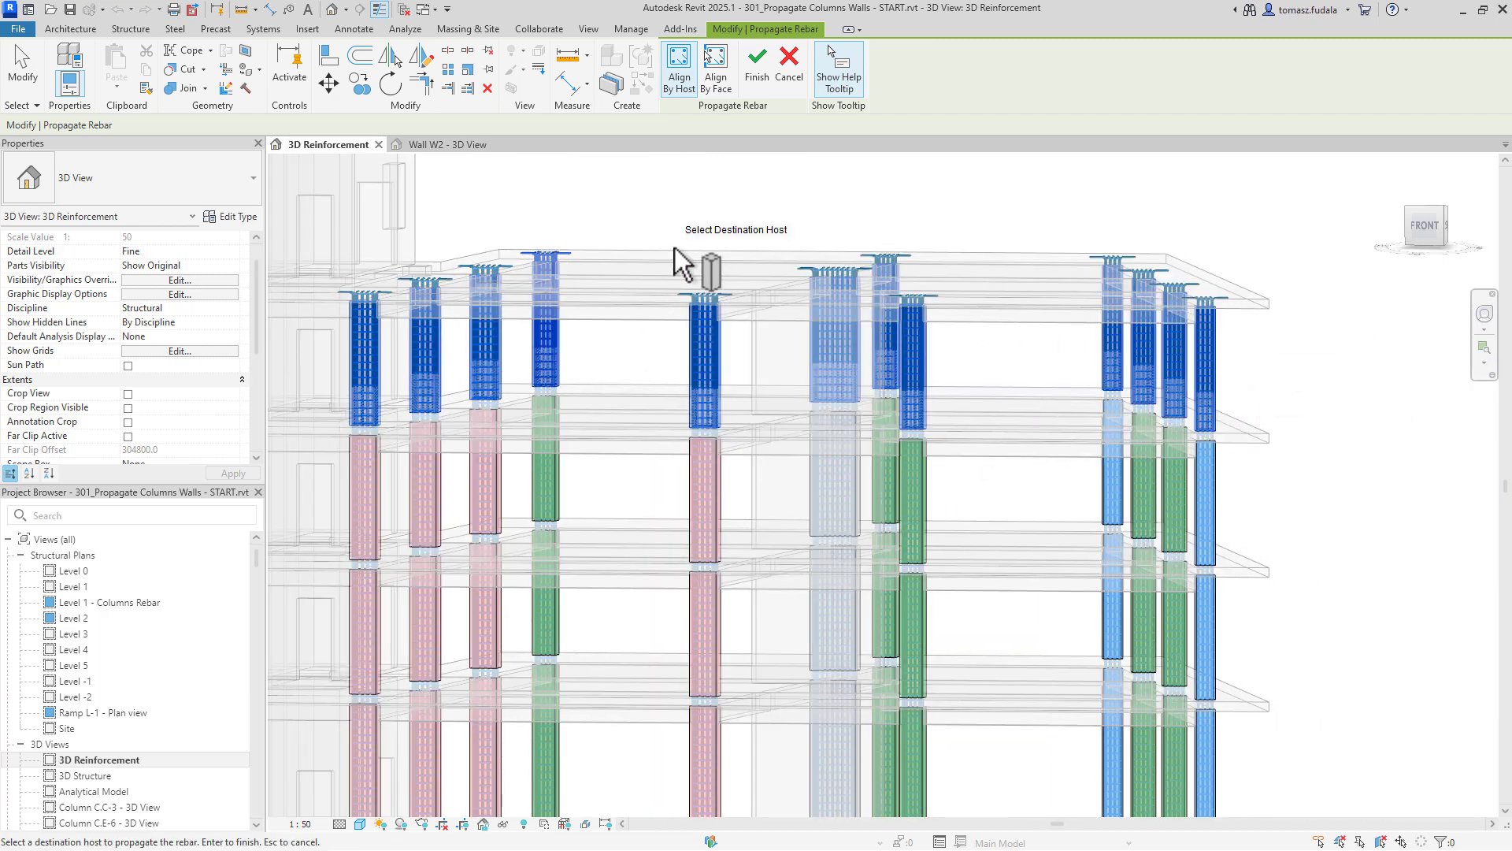
middle_click_drag(678, 249, 772, 144, "shift")
left_click(759, 74)
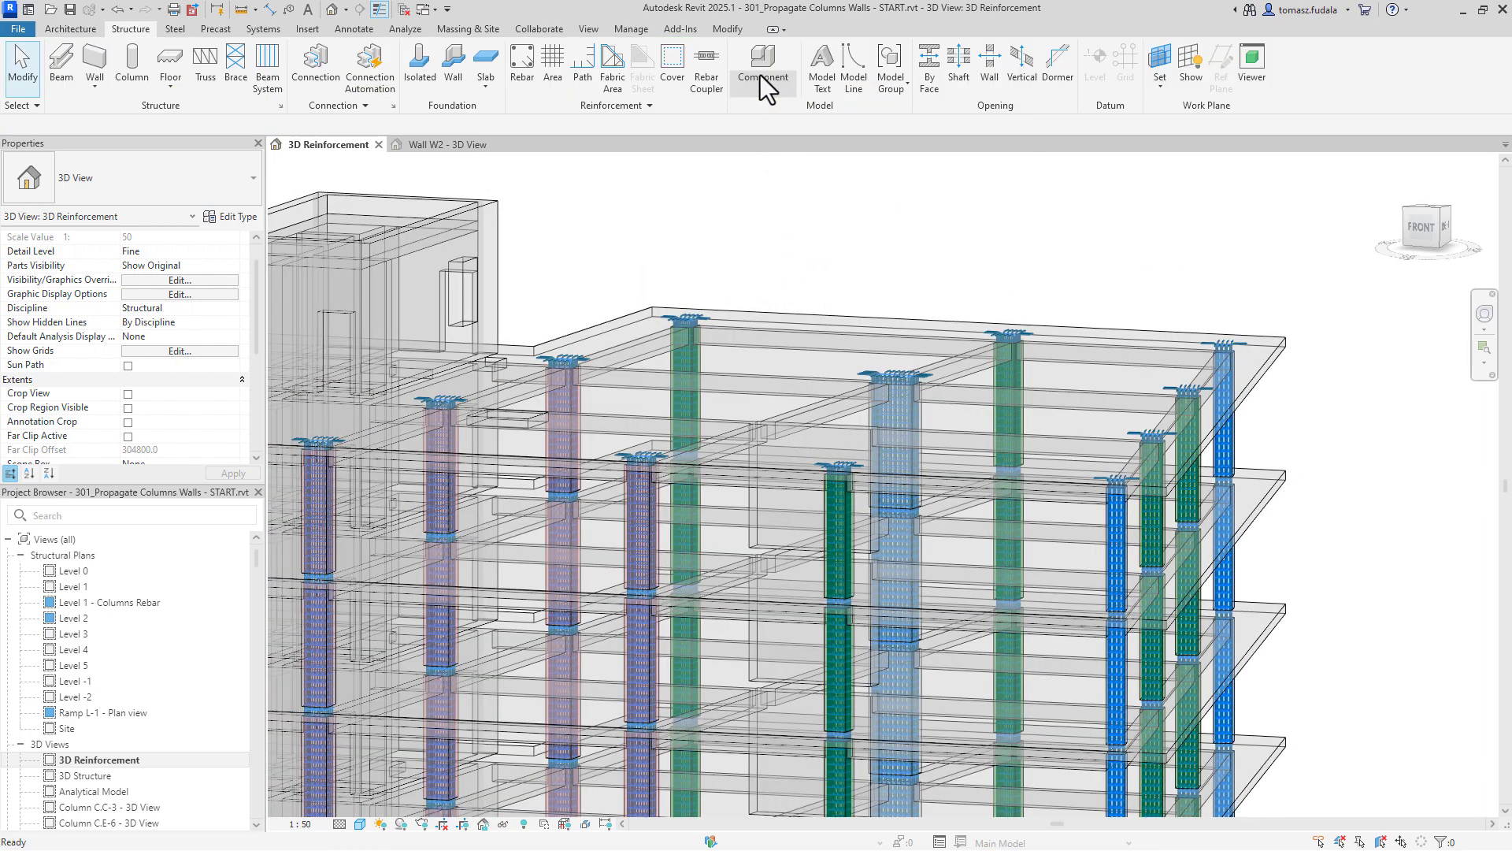
- Examine the bent bars and stirrups propagated into the top-storey columns
middle_click_drag(778, 237, 770, 325, "shift")
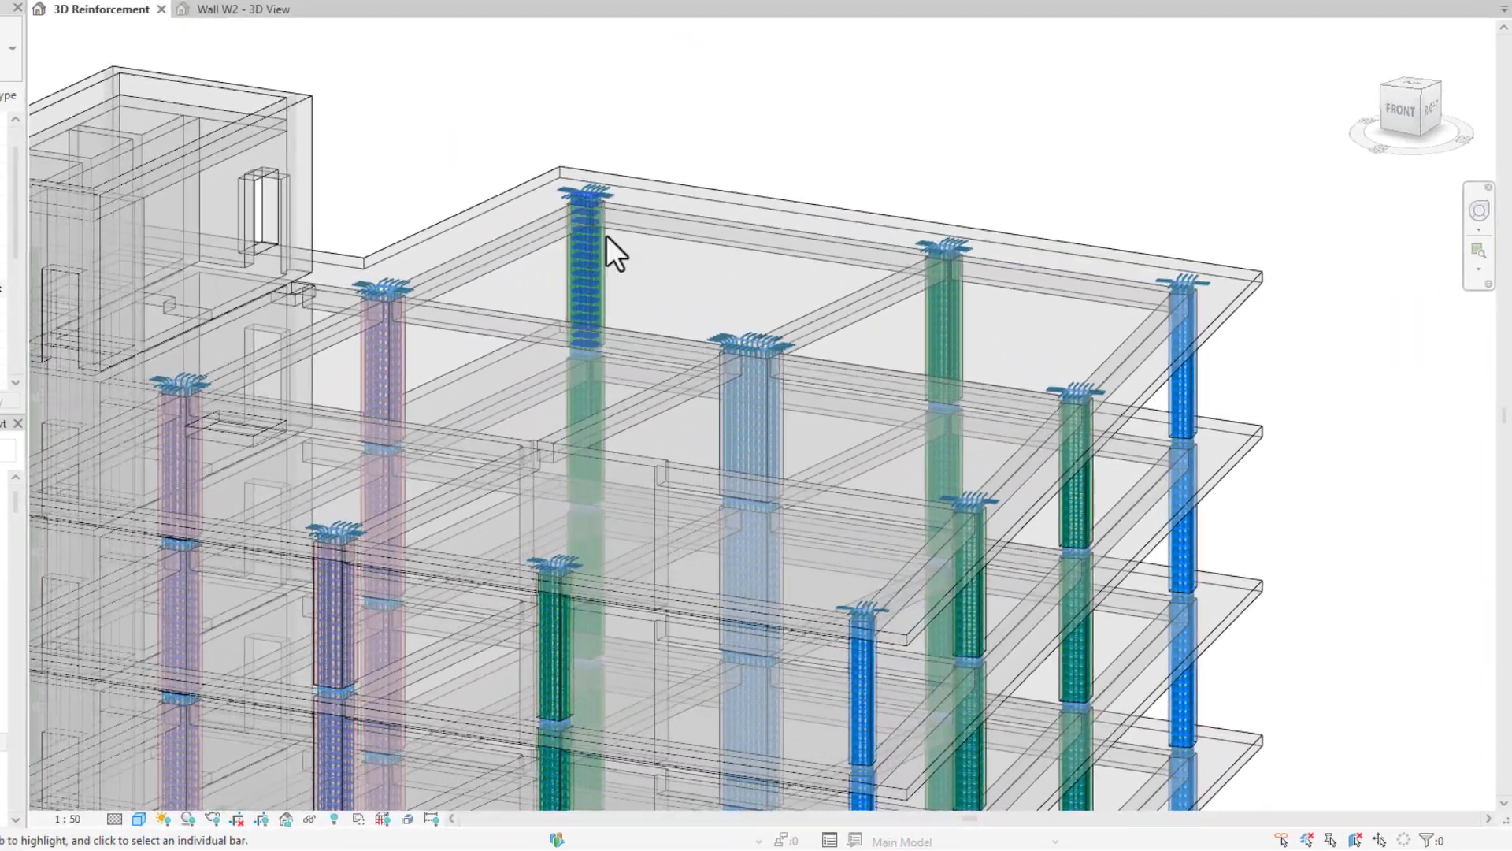
scroll(716, 347, "up", 8)
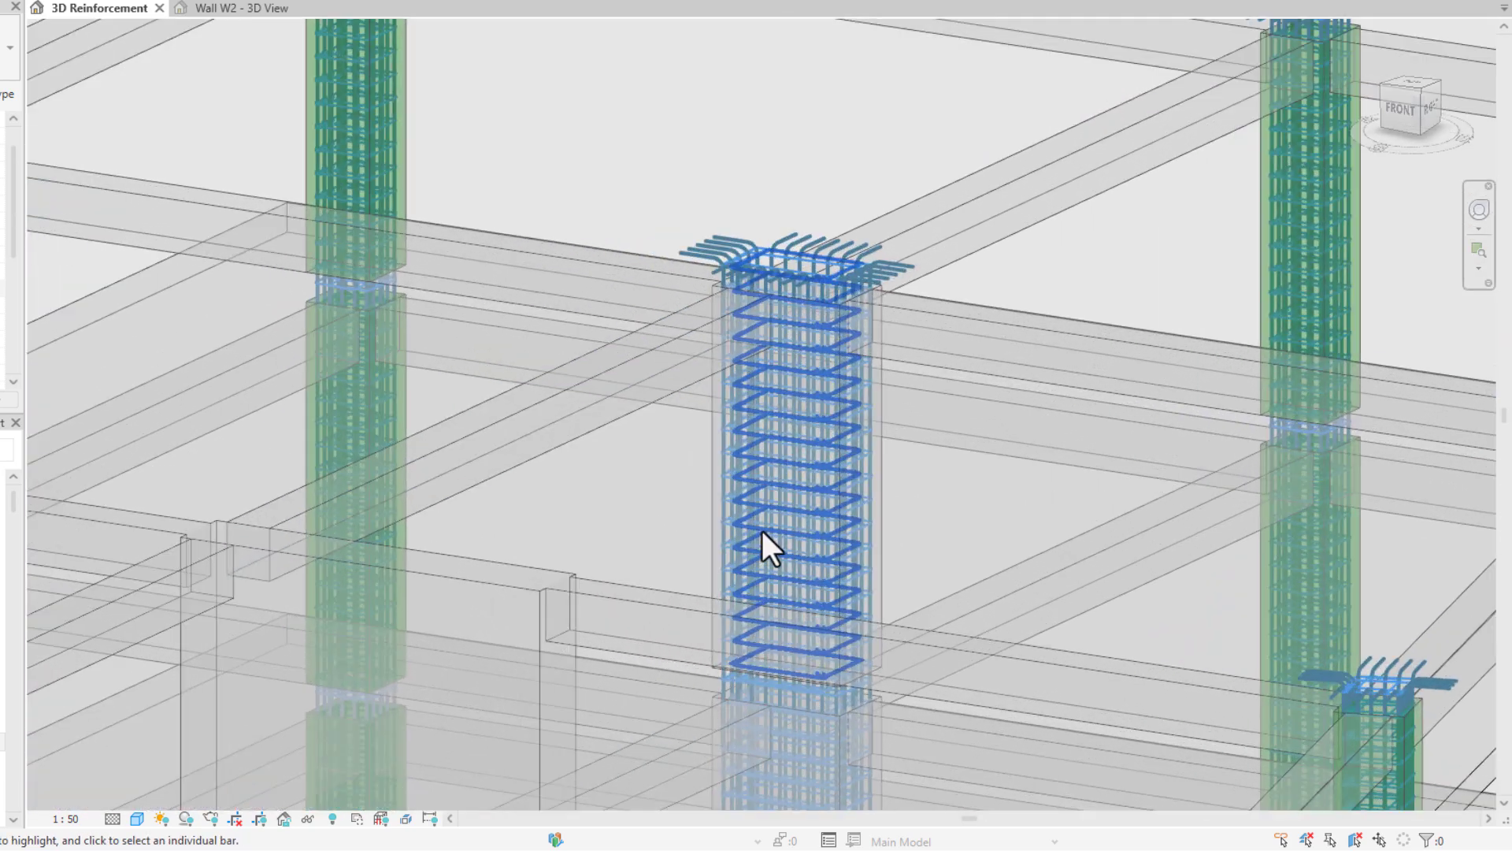
scroll(761, 536, "down", 5)
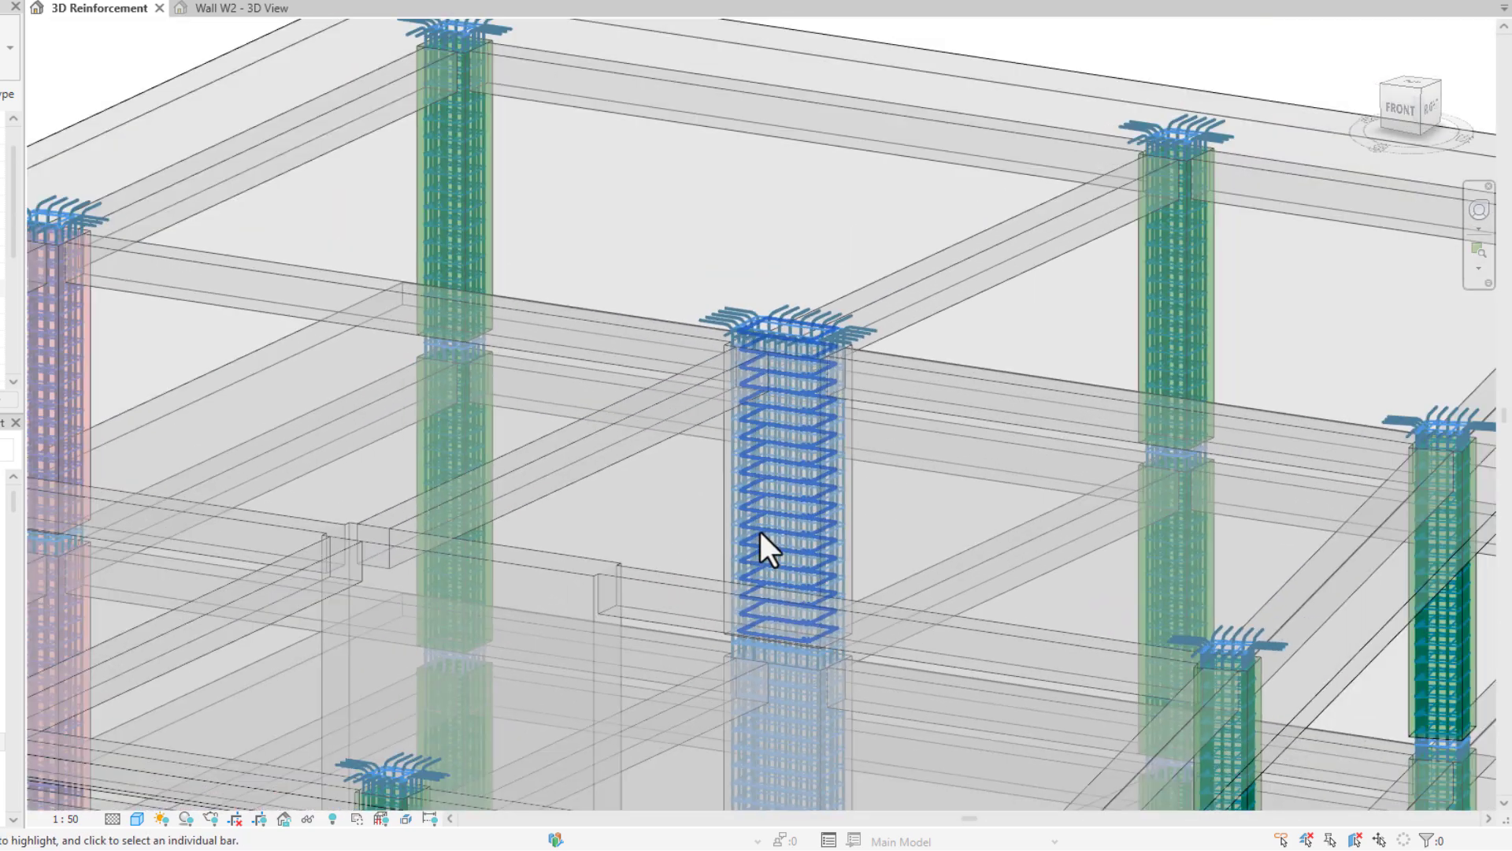
middle_click_drag(368, 541, 1046, 244)
scroll(697, 350, "down", 2)
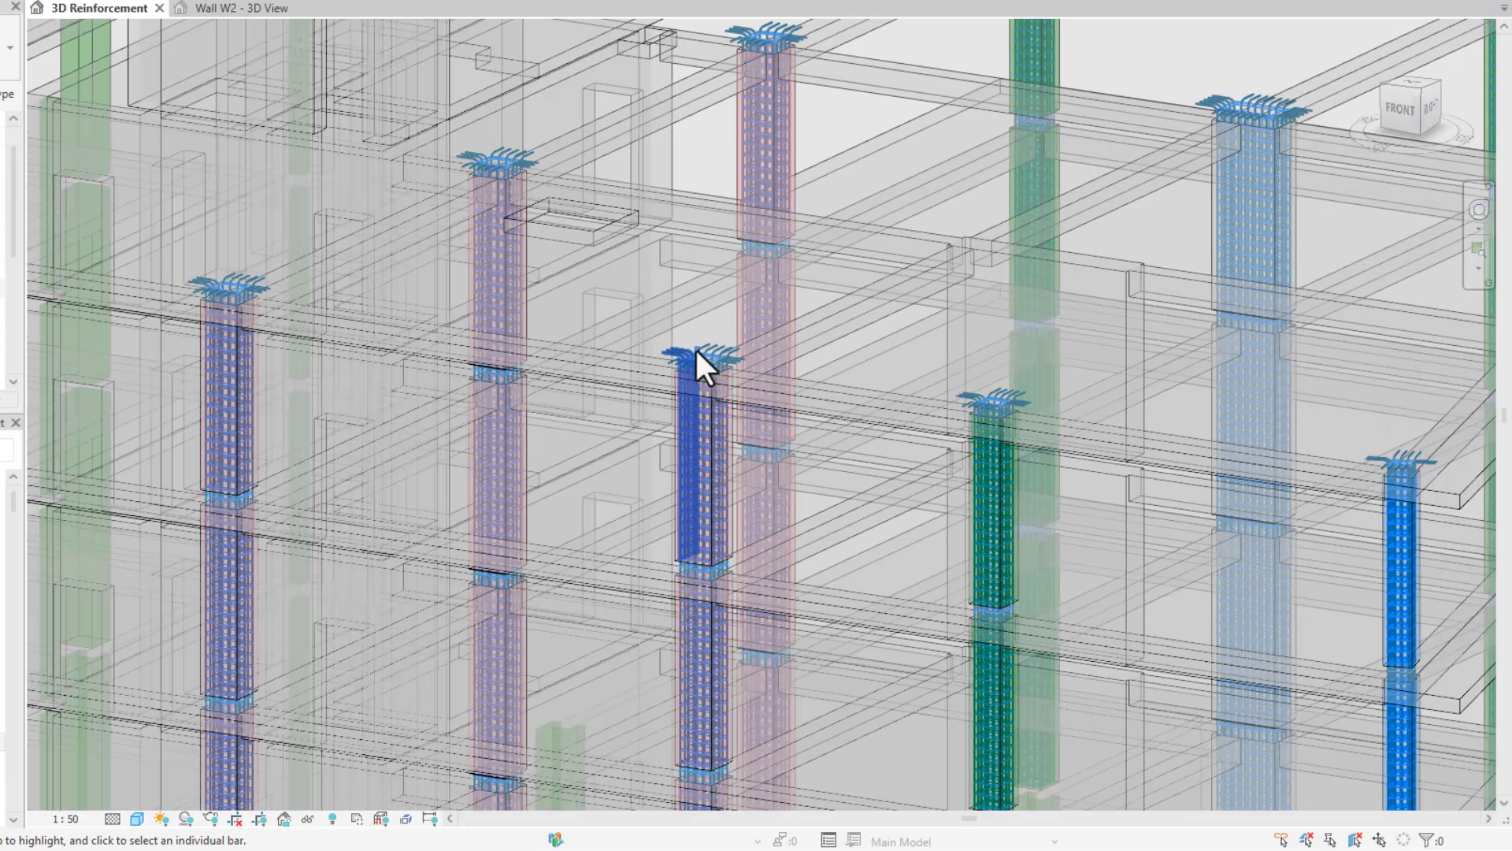
- Select all rebar hosted in the one reinforced 600 mm round column with straight bars
scroll(677, 353, "down", 2)
middle_click_drag(430, 442, 1218, 329)
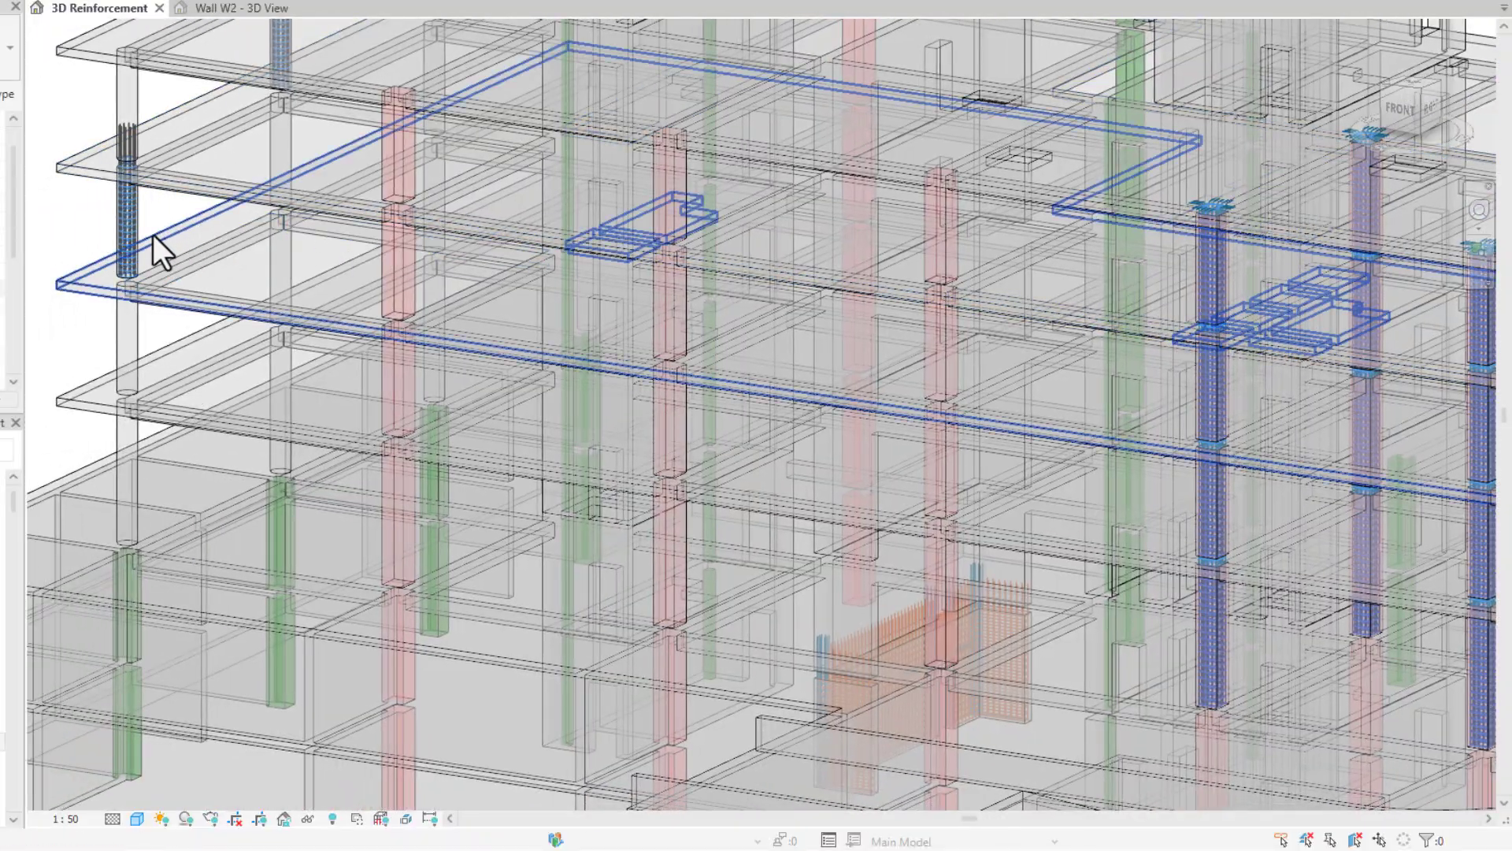
left_click(126, 225)
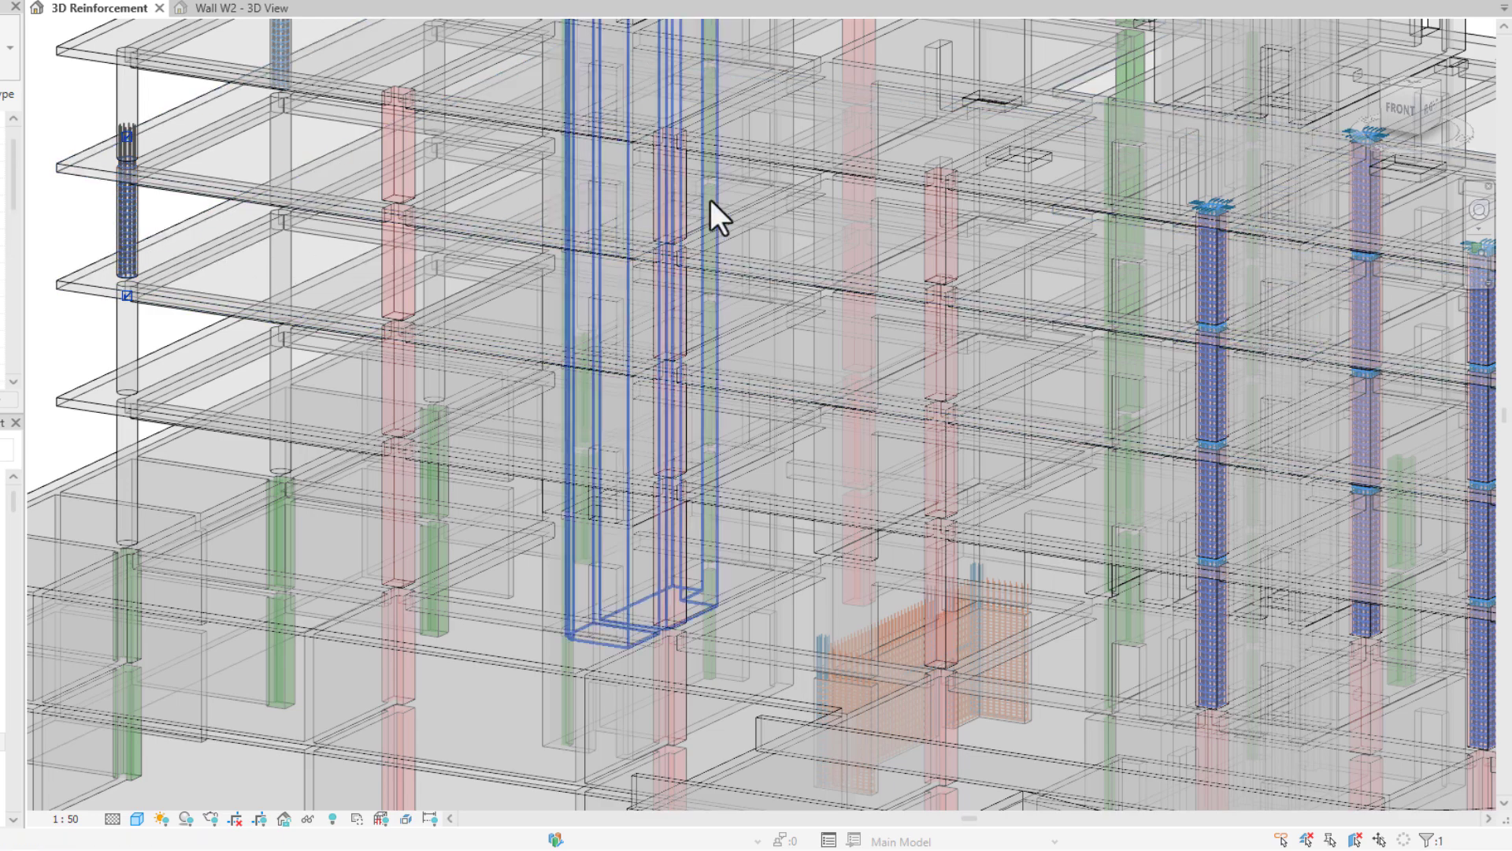
left_click(1382, 88)
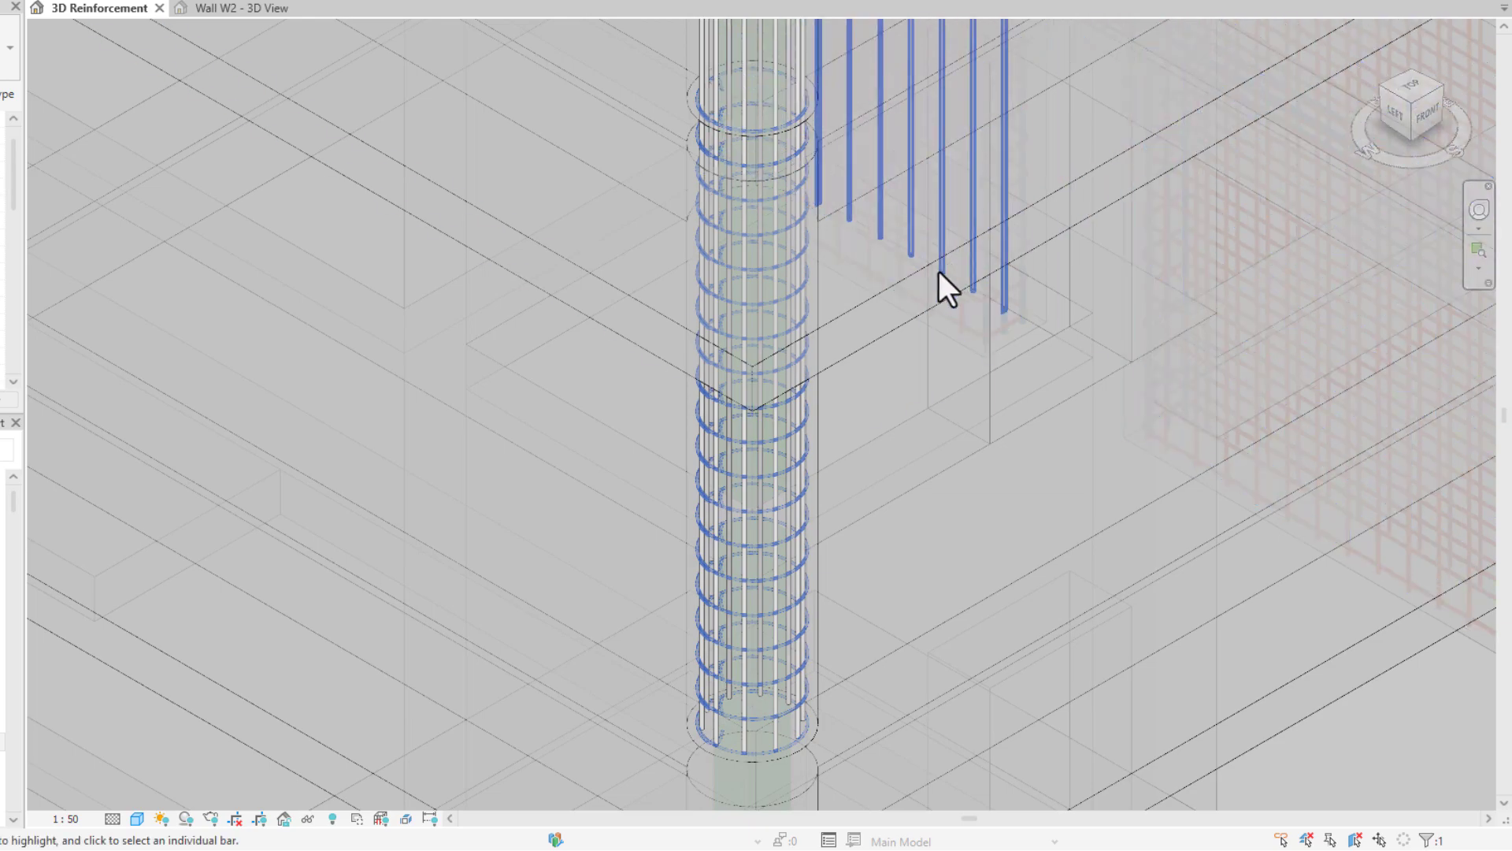
middle_click_drag(939, 271, 854, 253, "shift")
right_click(765, 302)
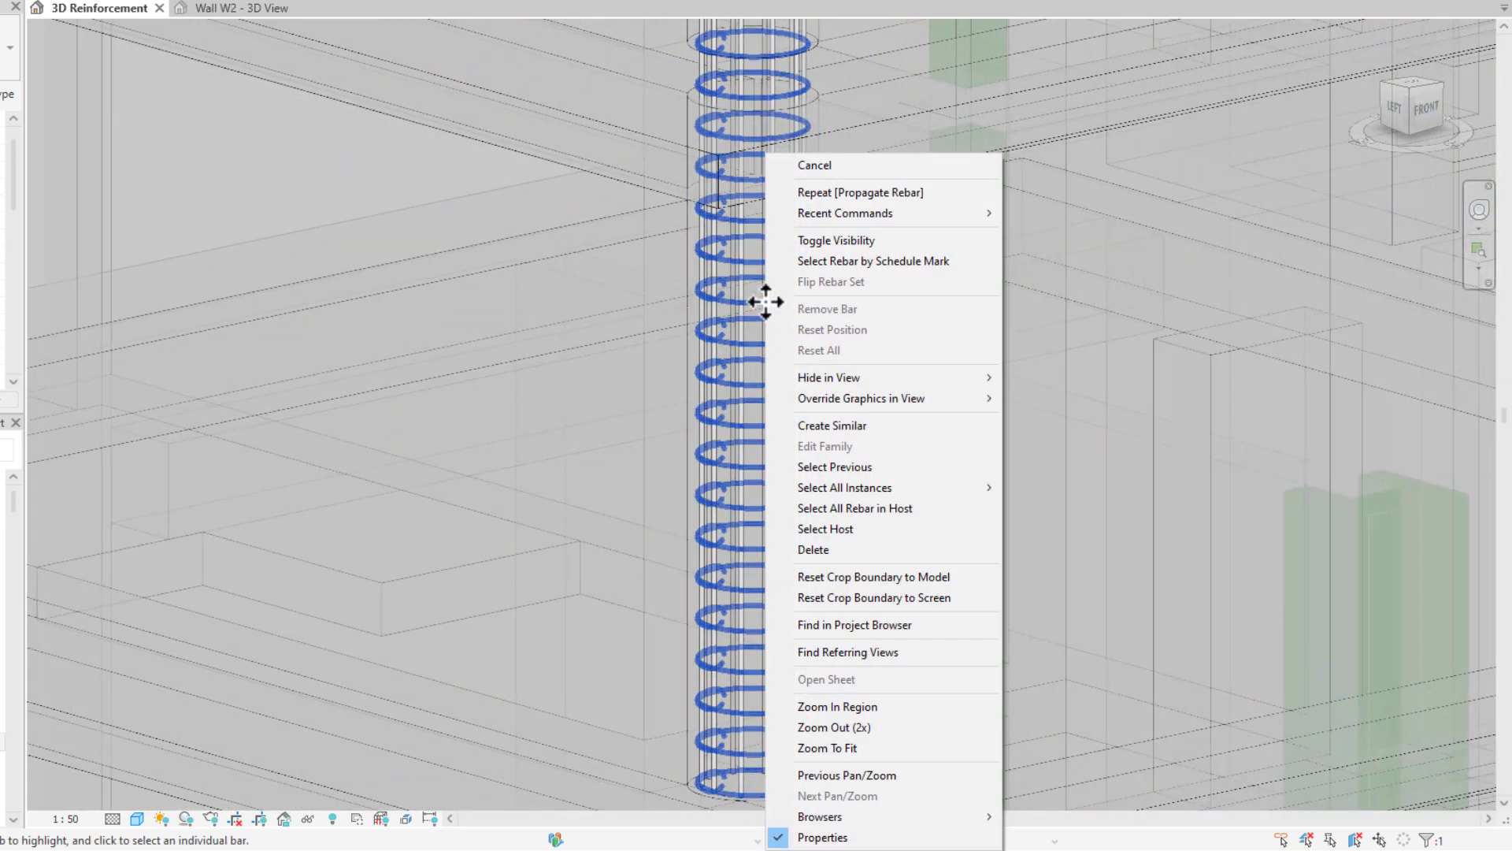
left_click(862, 508)
- Start Propagate Rebar aligned by host and add the three other round columns on the same storey as destinations
scroll(839, 495, "down", 3)
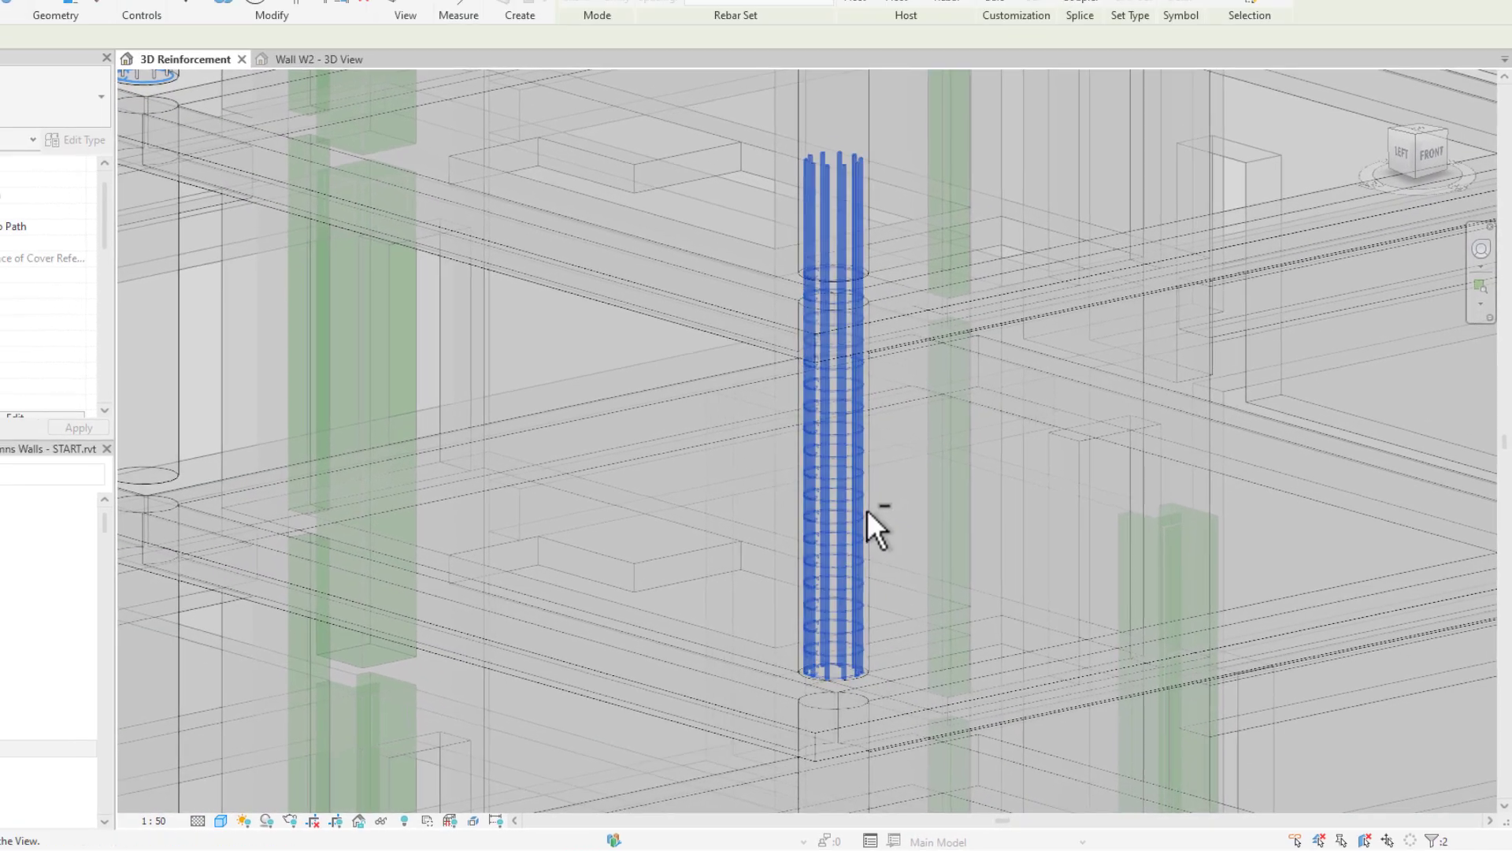
middle_click_drag(840, 497, 763, 511, "shift")
middle_click_drag(886, 567, 839, 504, "shift")
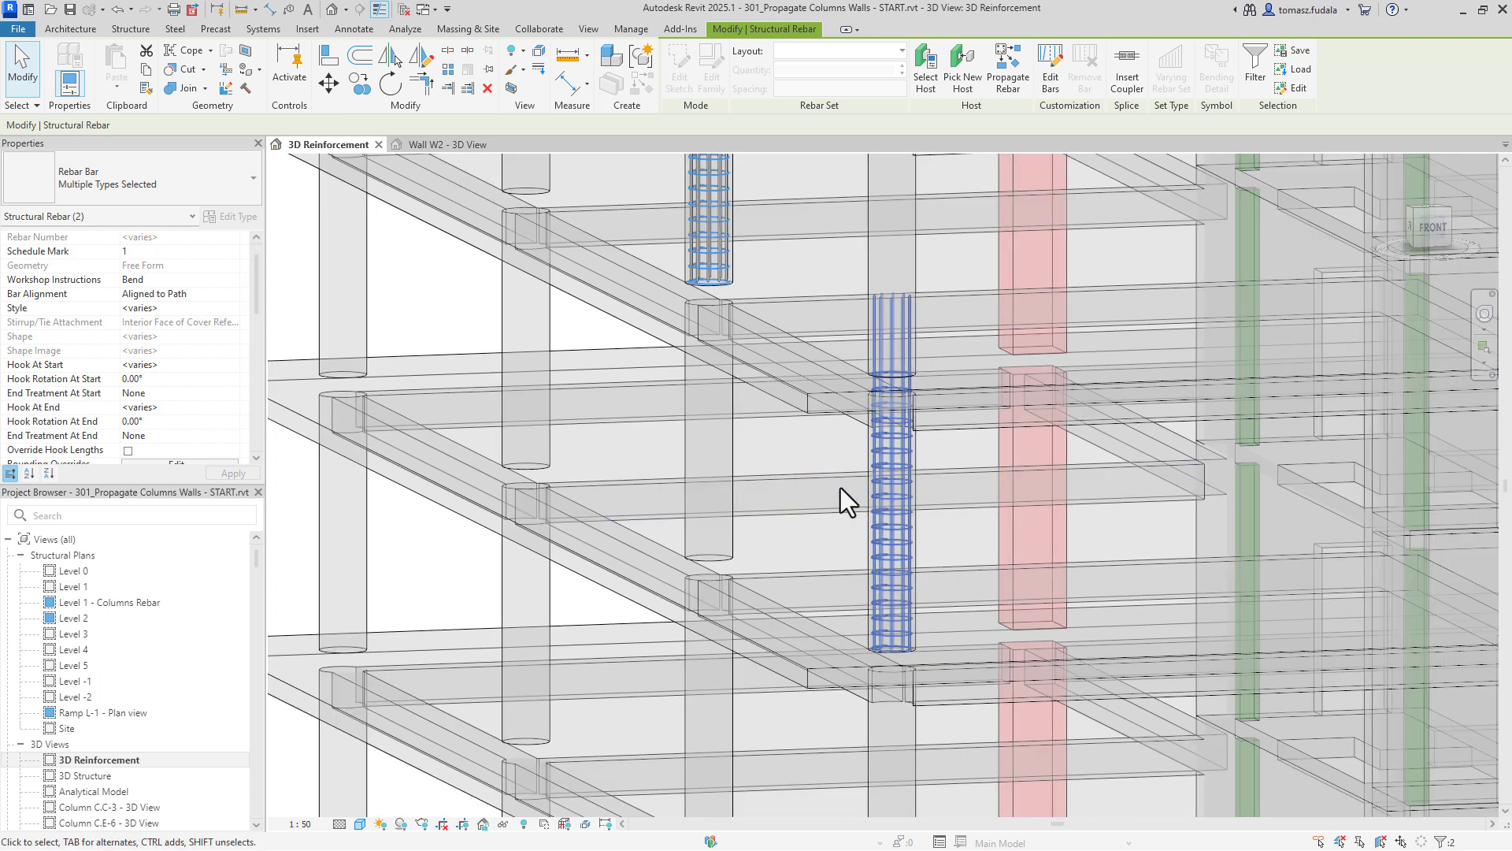
left_click(1011, 77)
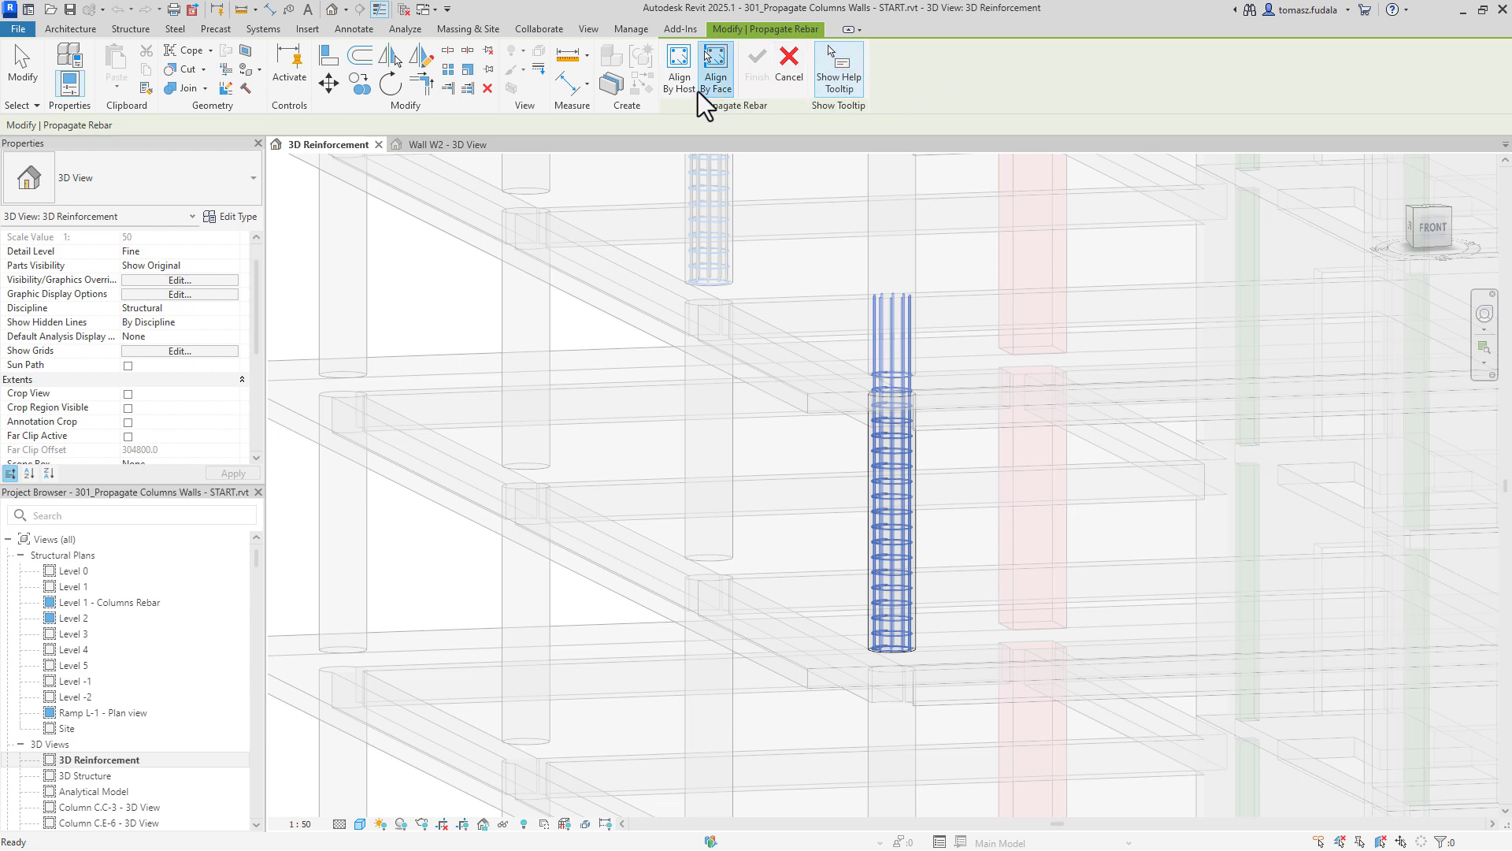
left_click(677, 91)
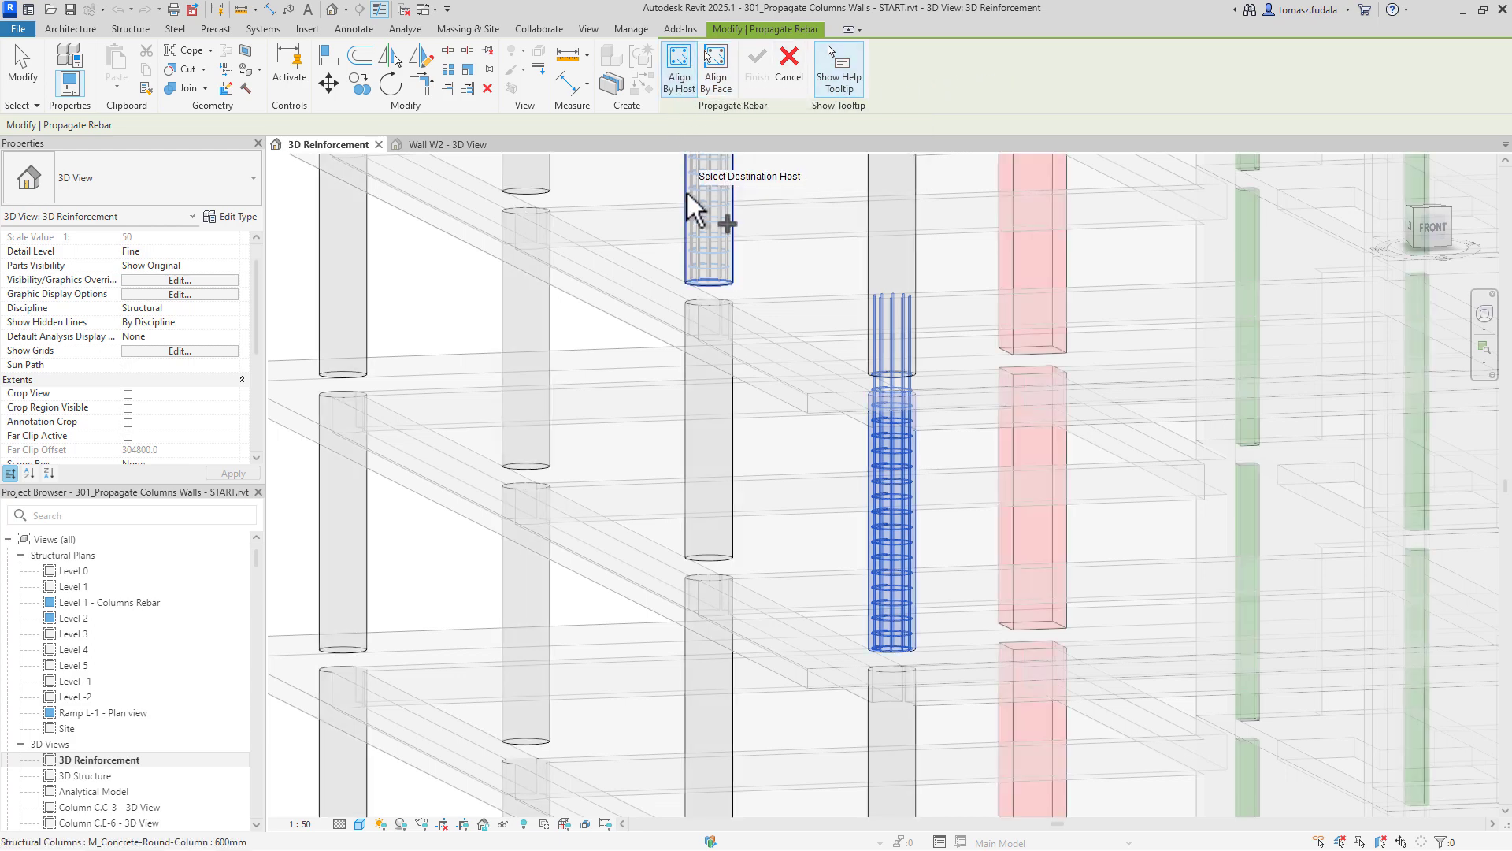
left_click(683, 427)
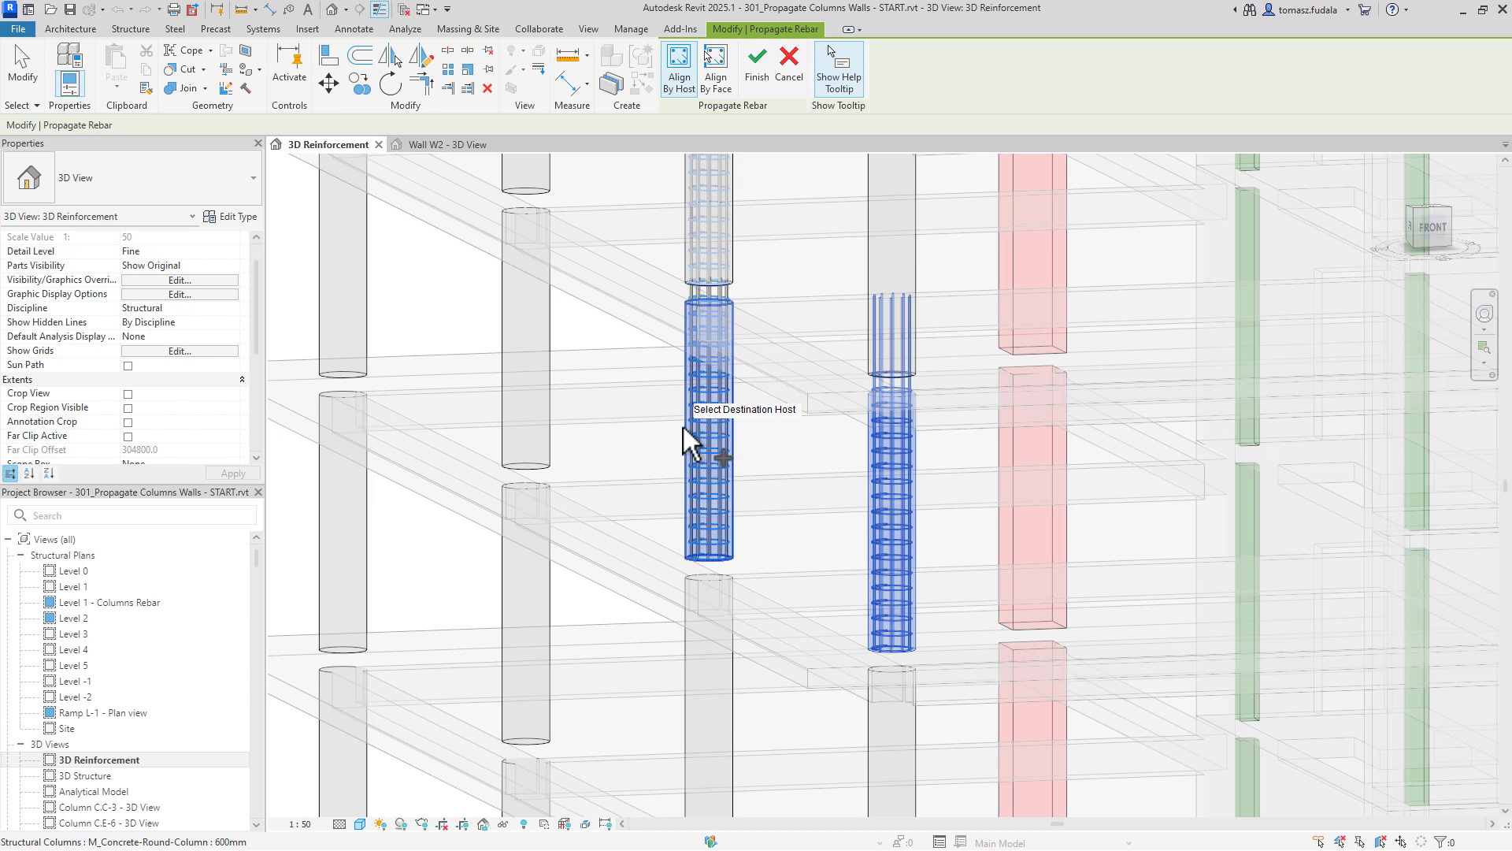
left_click(554, 410)
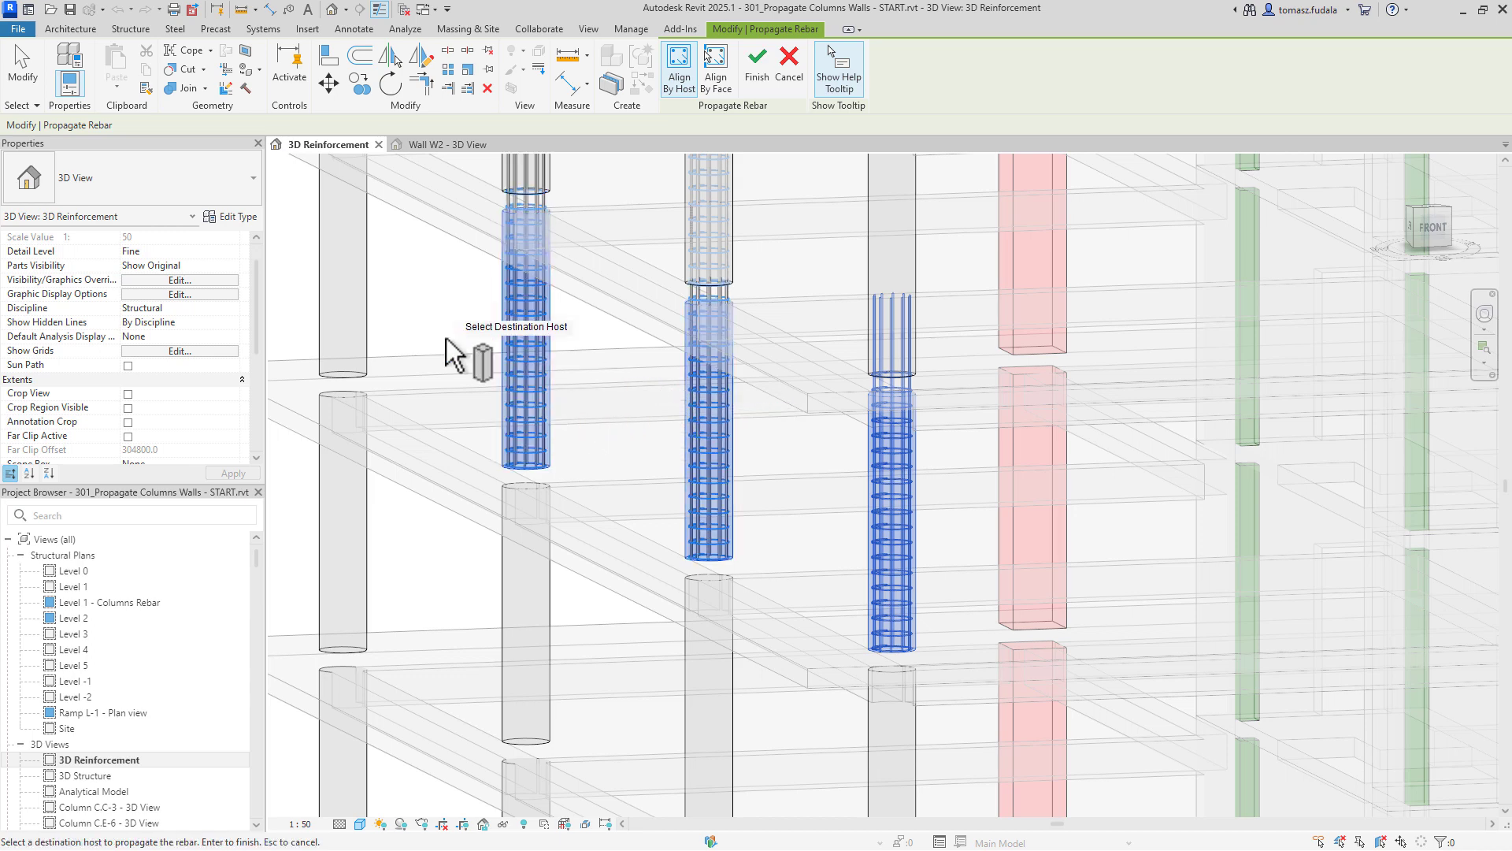
left_click(371, 297)
- Add all four round columns on each of the two storeys below as destination hosts and finish the propagation
scroll(371, 298, "down", 2)
middle_click_drag(524, 423, 647, 171)
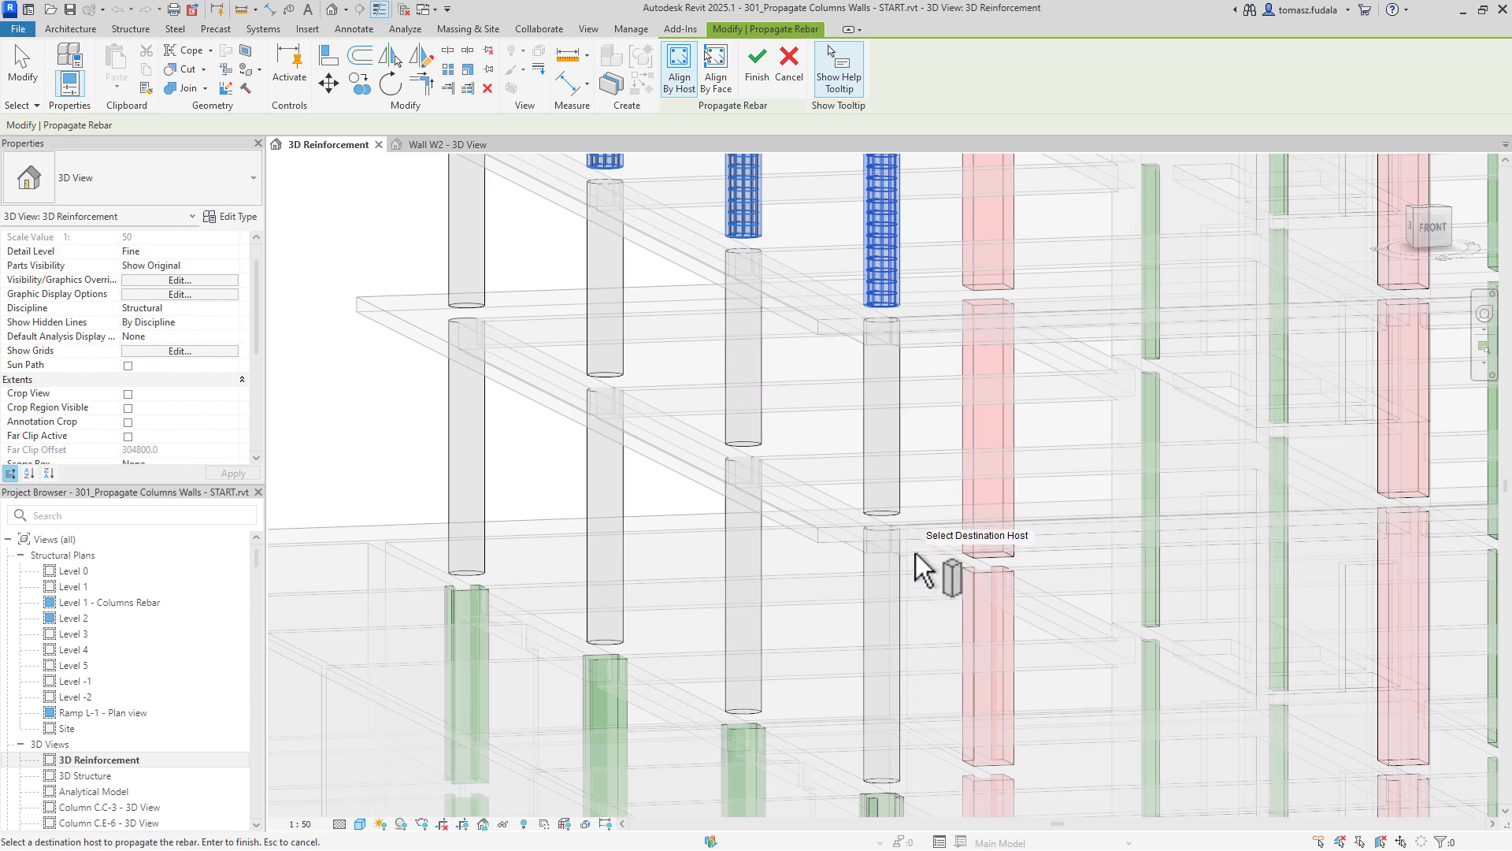
left_click_drag(915, 552, 414, 286)
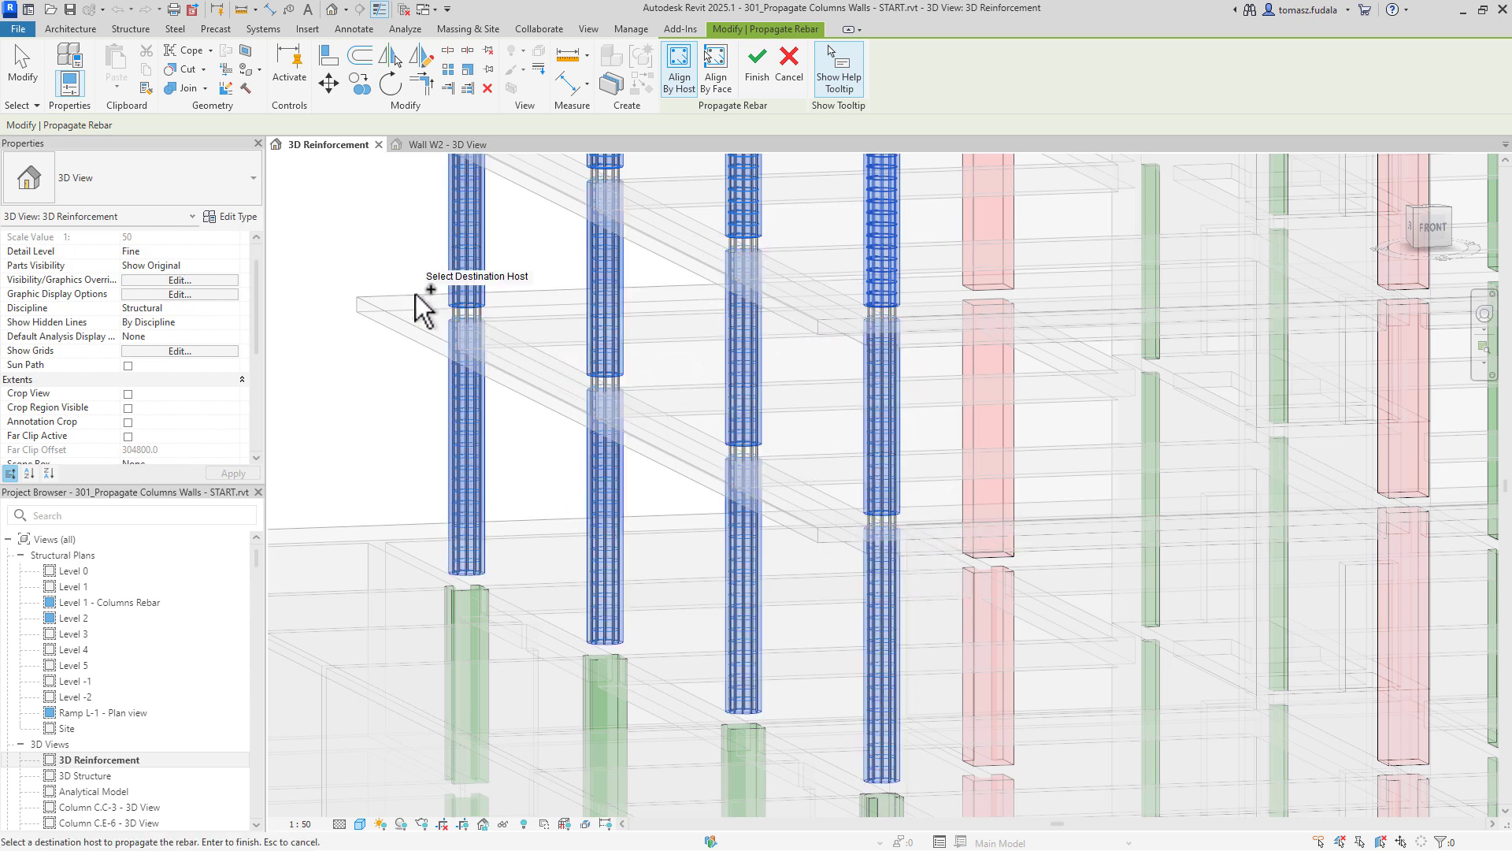
left_click(759, 71)
- Propagate the reinforcement of the top-storey round column with bent top bars to the other three top-storey round columns, aligning by host
middle_click_drag(772, 263, 844, 841)
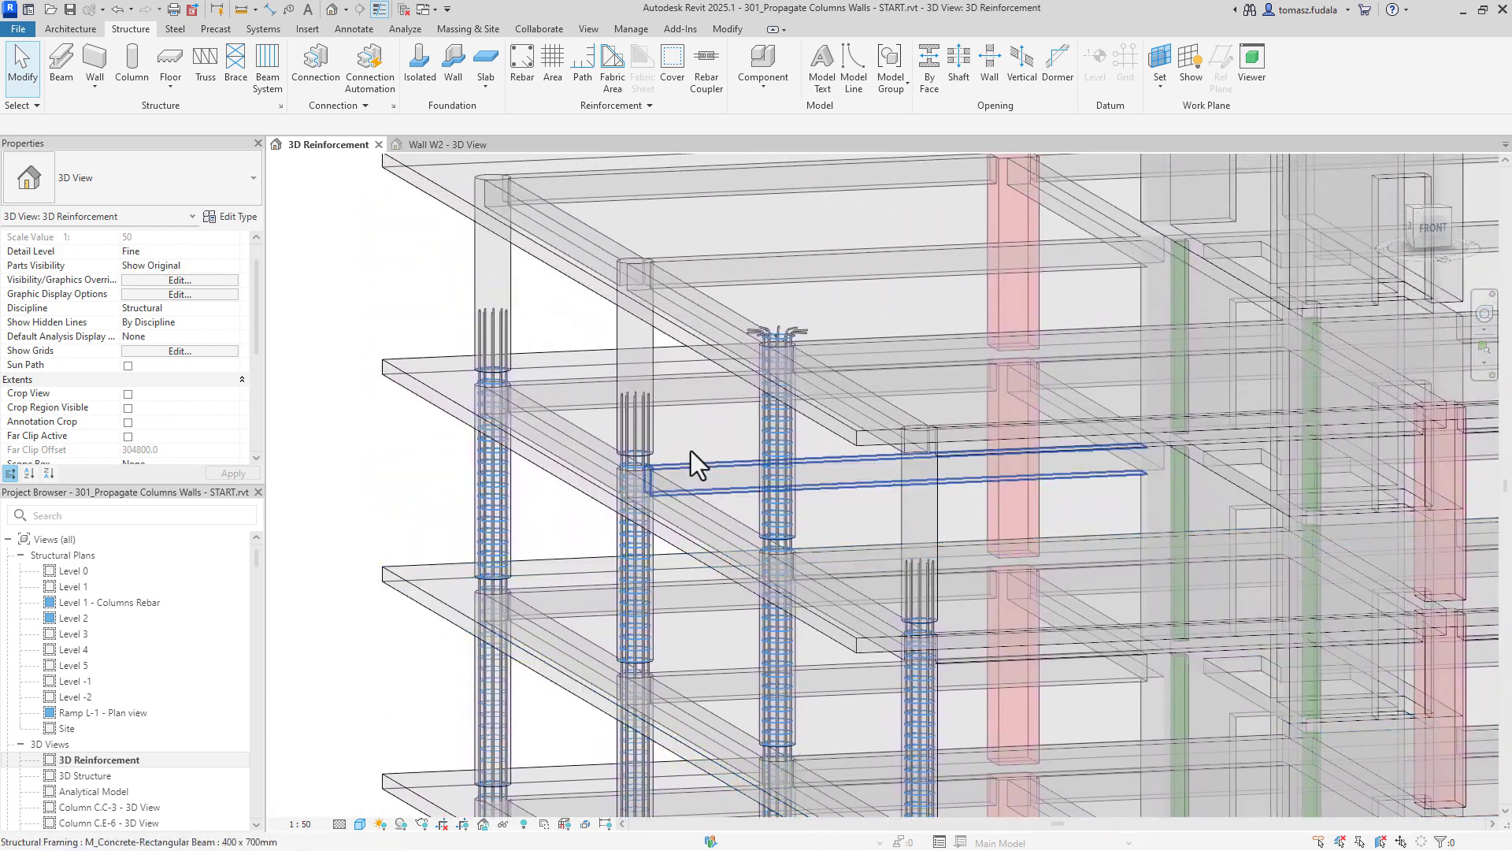
scroll(649, 333, "up", 3)
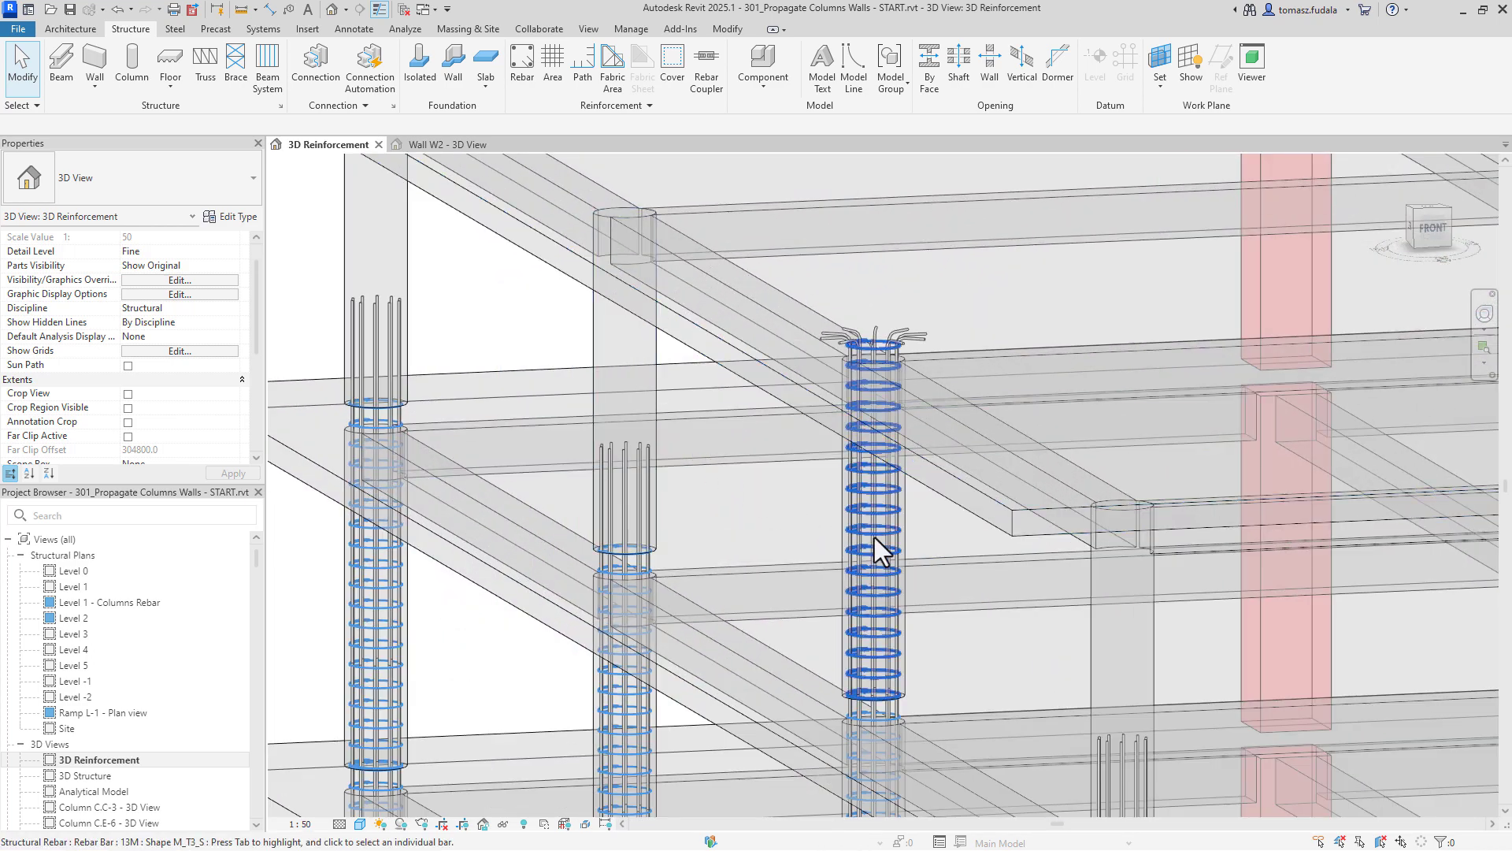
left_click(904, 531)
left_click(912, 85)
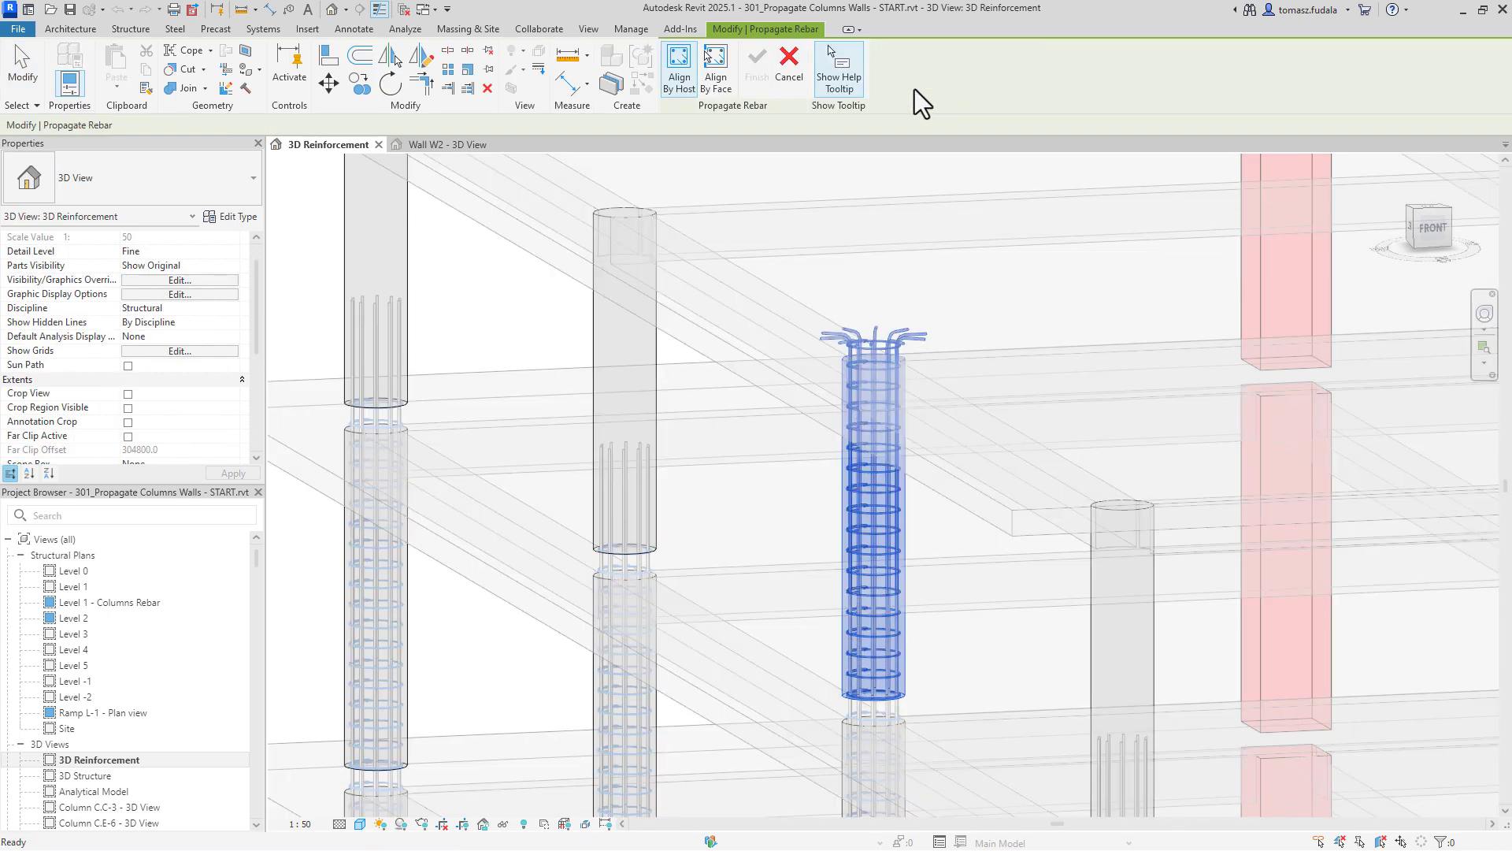
left_click(1101, 569)
middle_click_drag(729, 367, 888, 559)
scroll(866, 545, "up", 1)
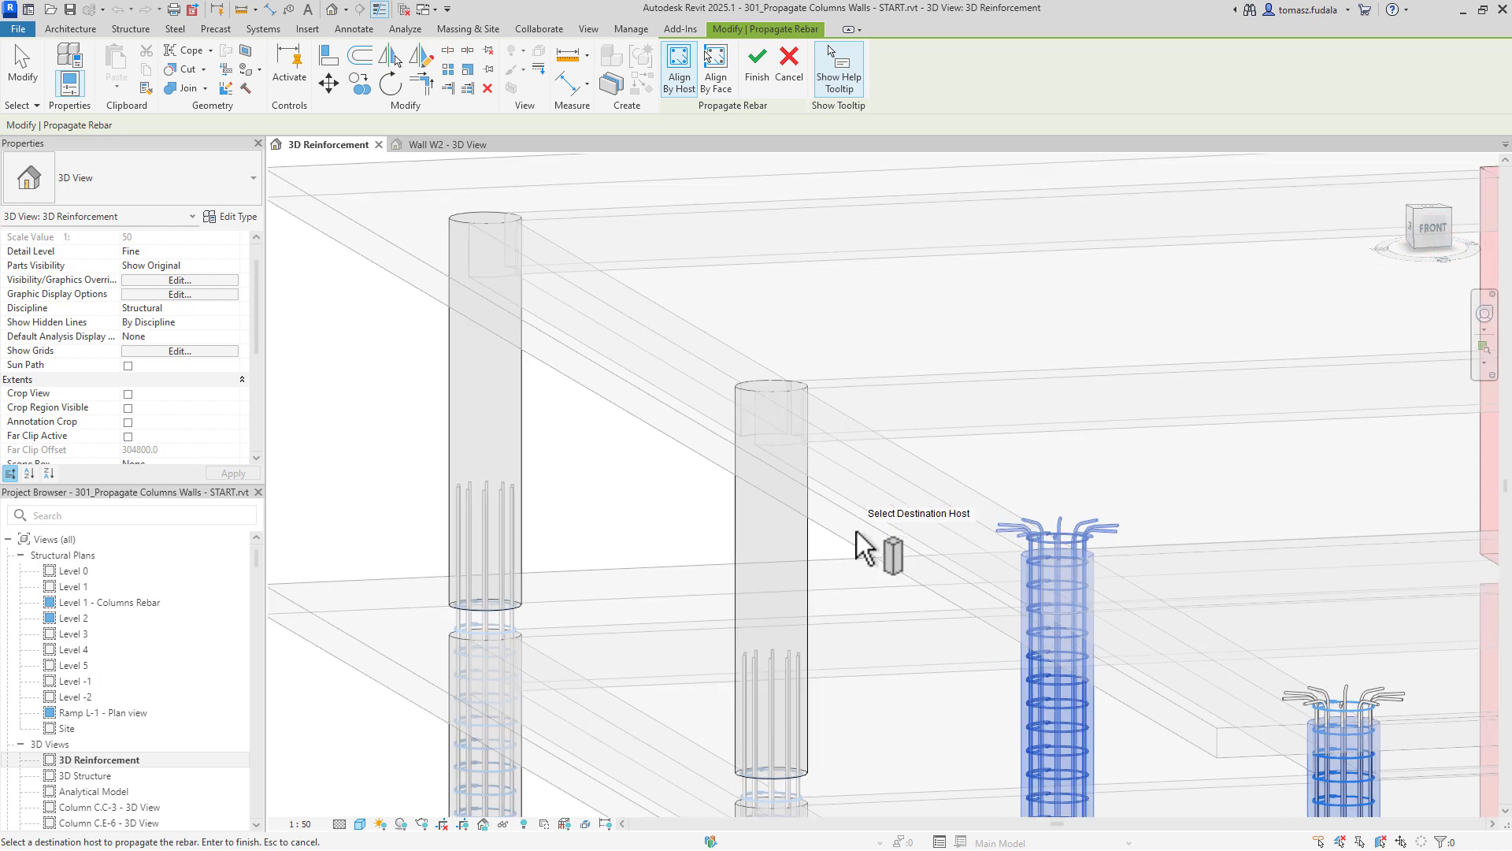
left_click(815, 553)
left_click(530, 423)
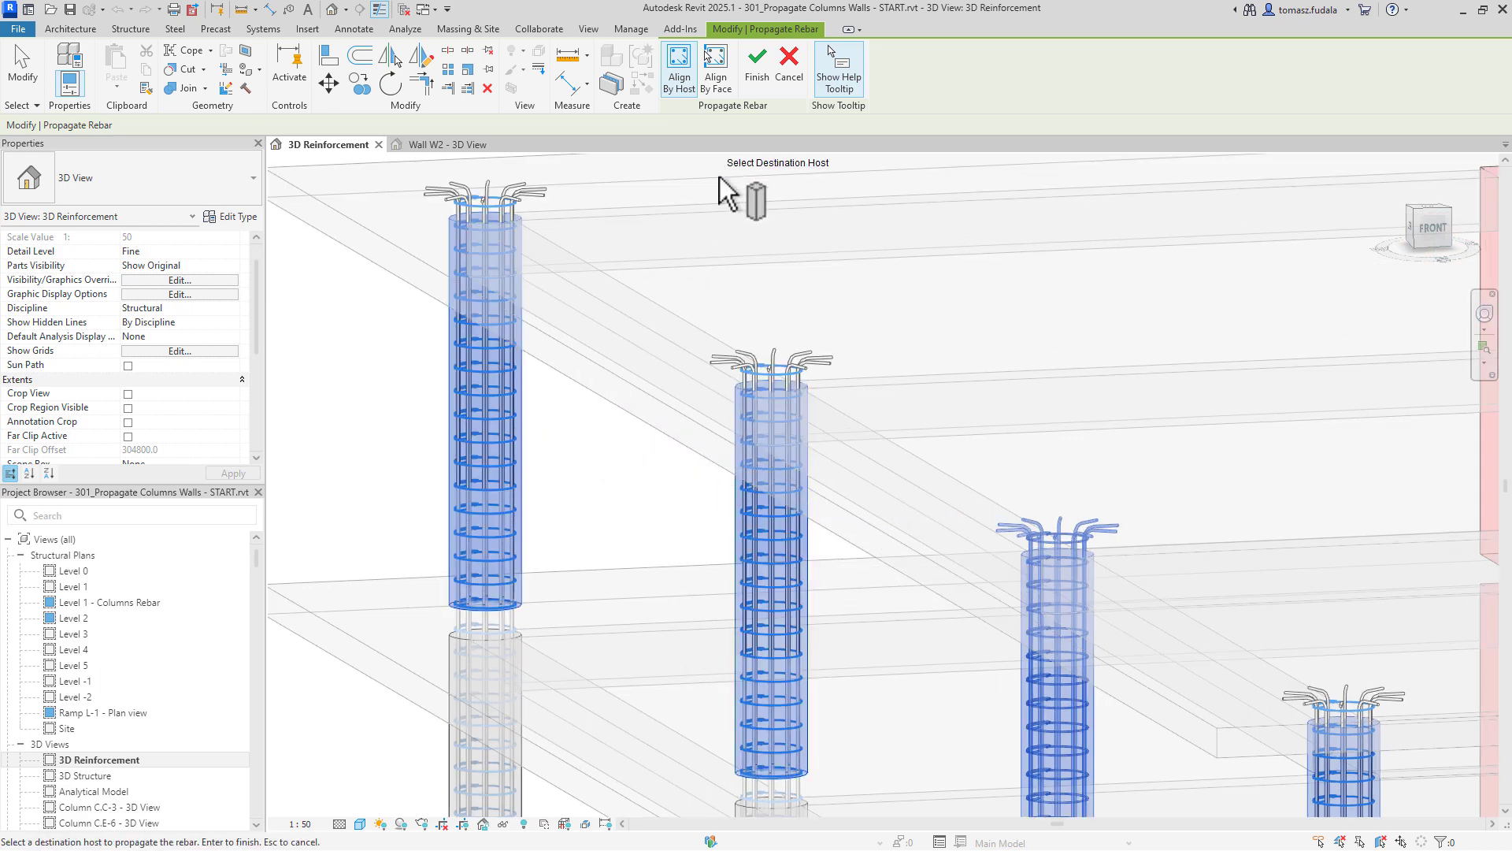
left_click(758, 77)
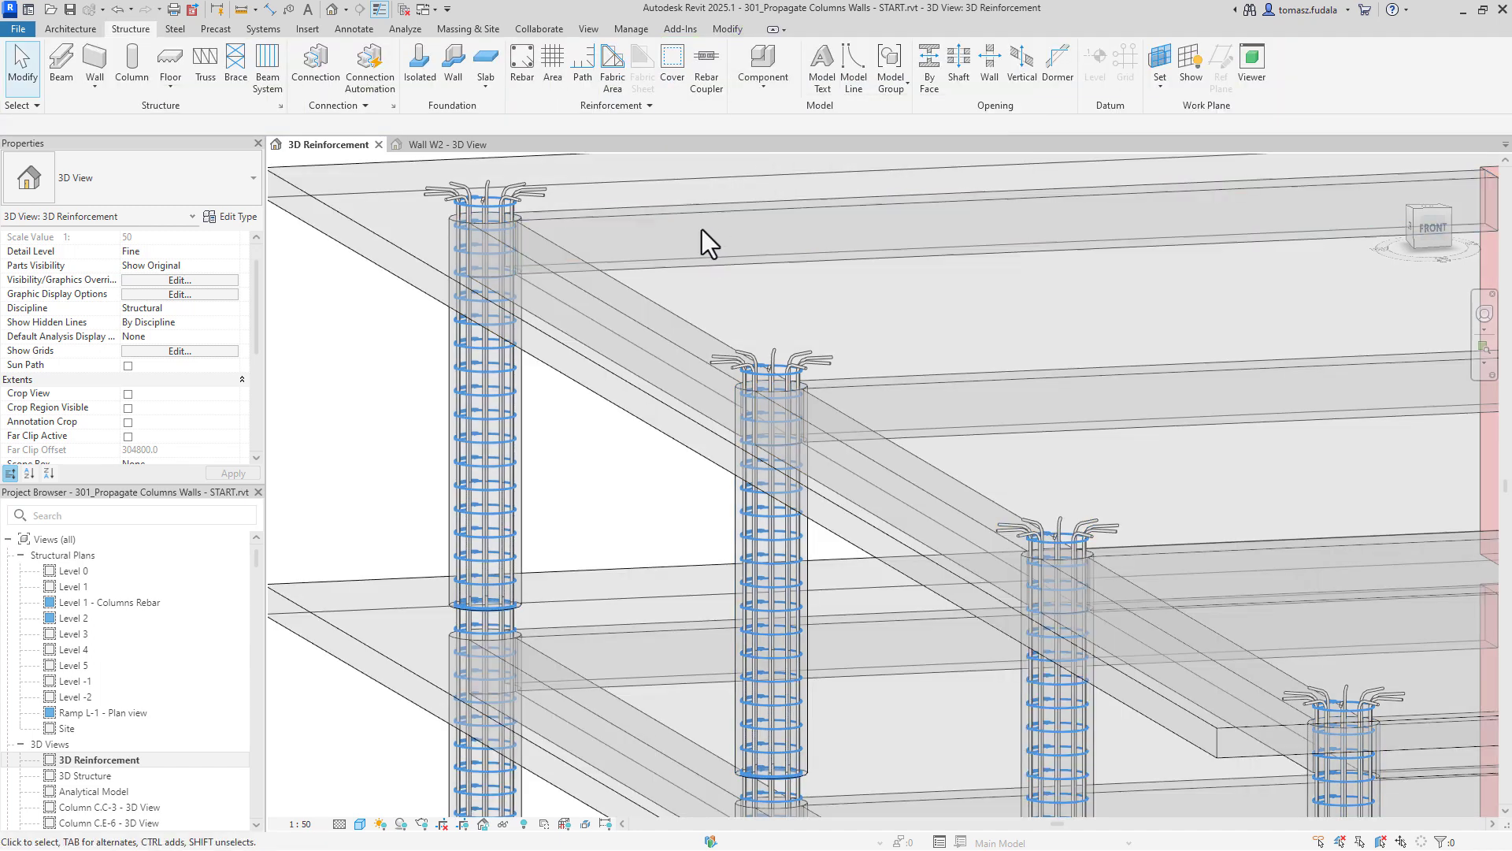
- In the Wall W2 - 3D View, start Propagate Rebar from the lowest 400 mm wall with the door opening
left_click(465, 144)
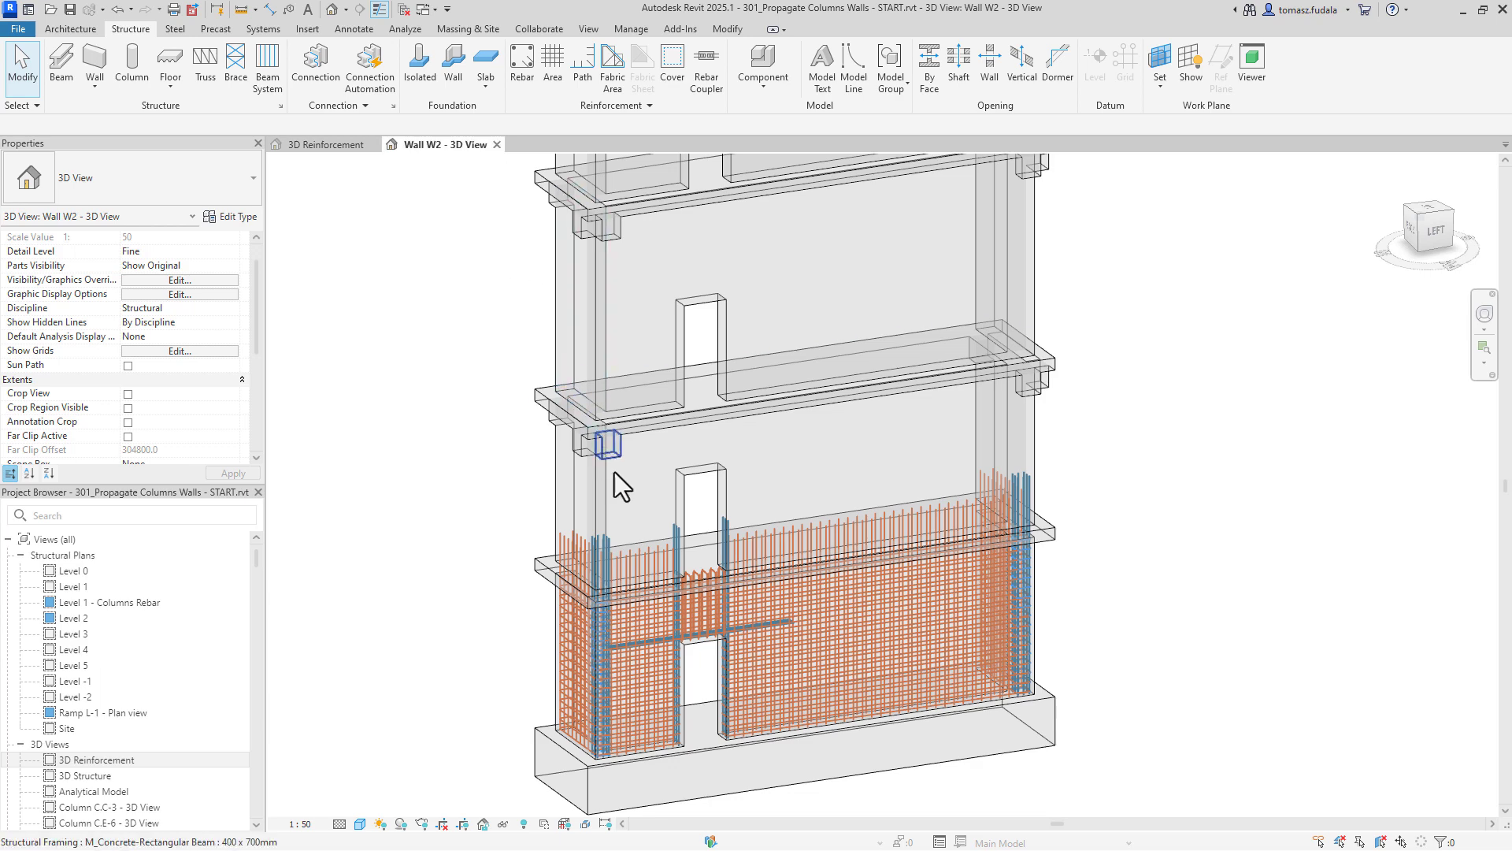
key("Tab")
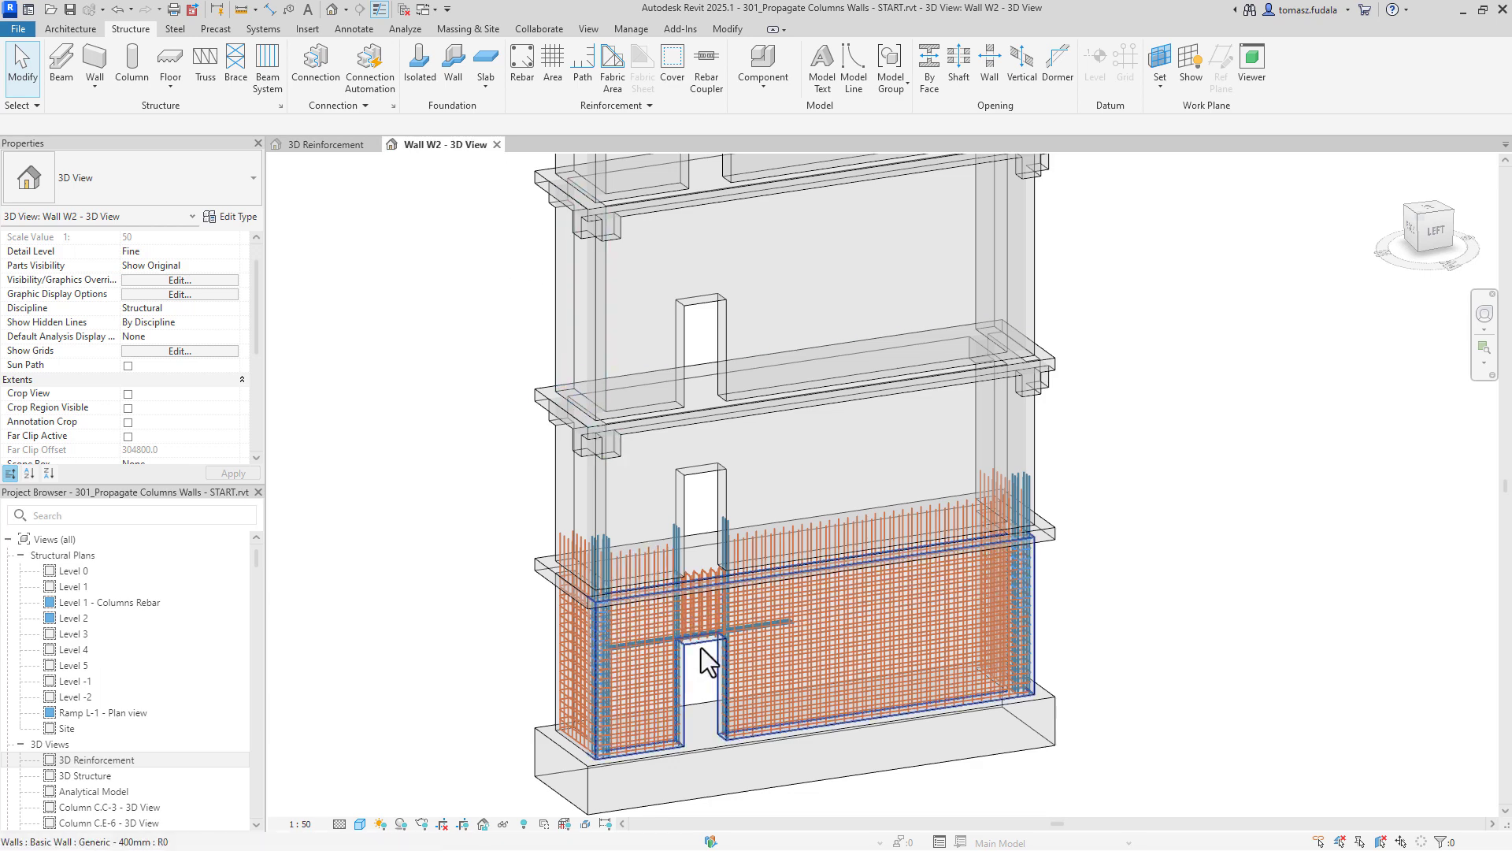
left_click(700, 648)
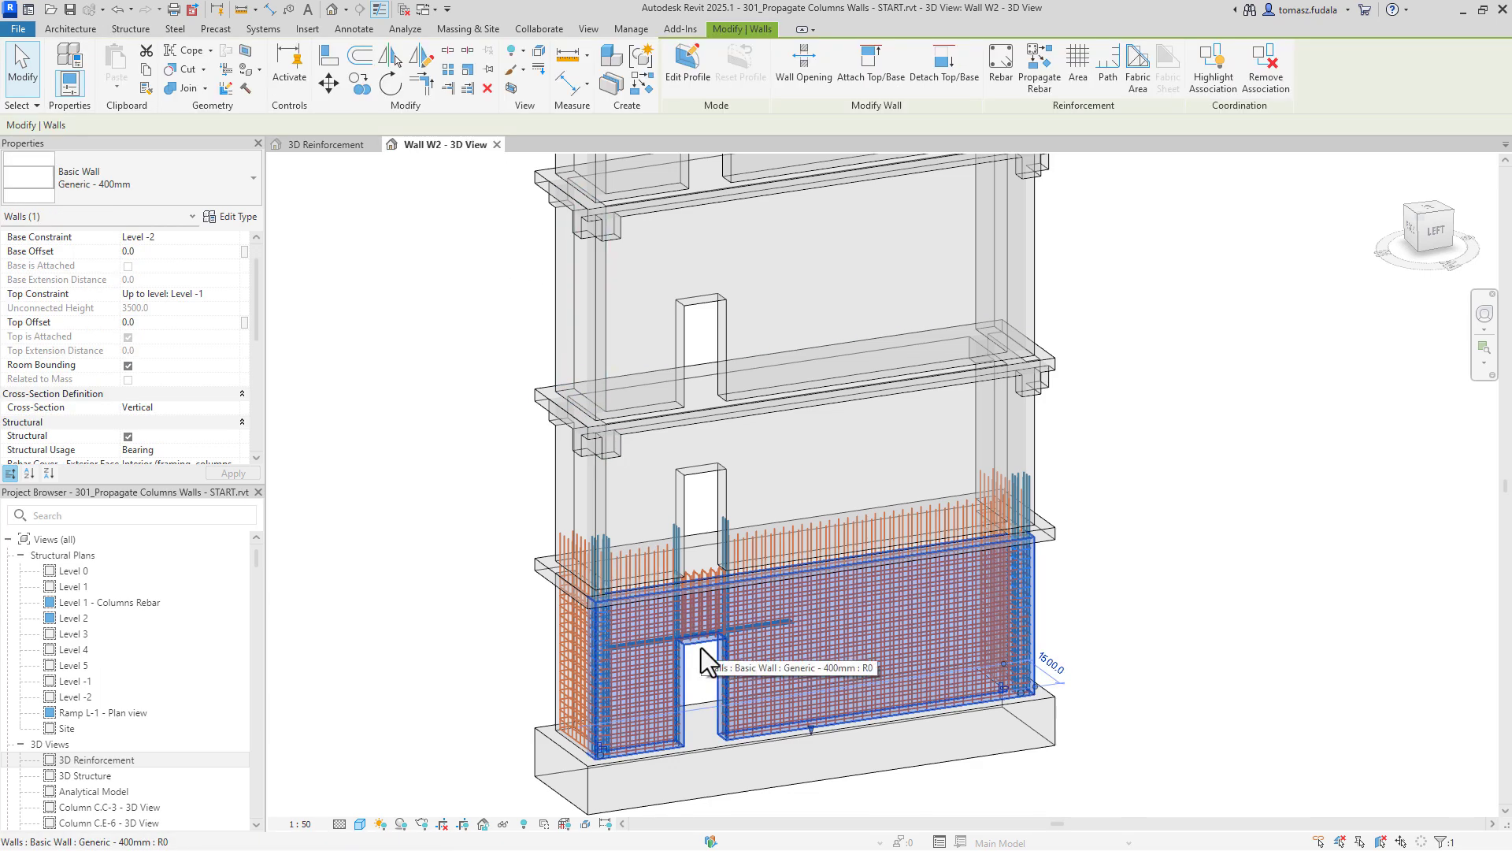
left_click(1038, 69)
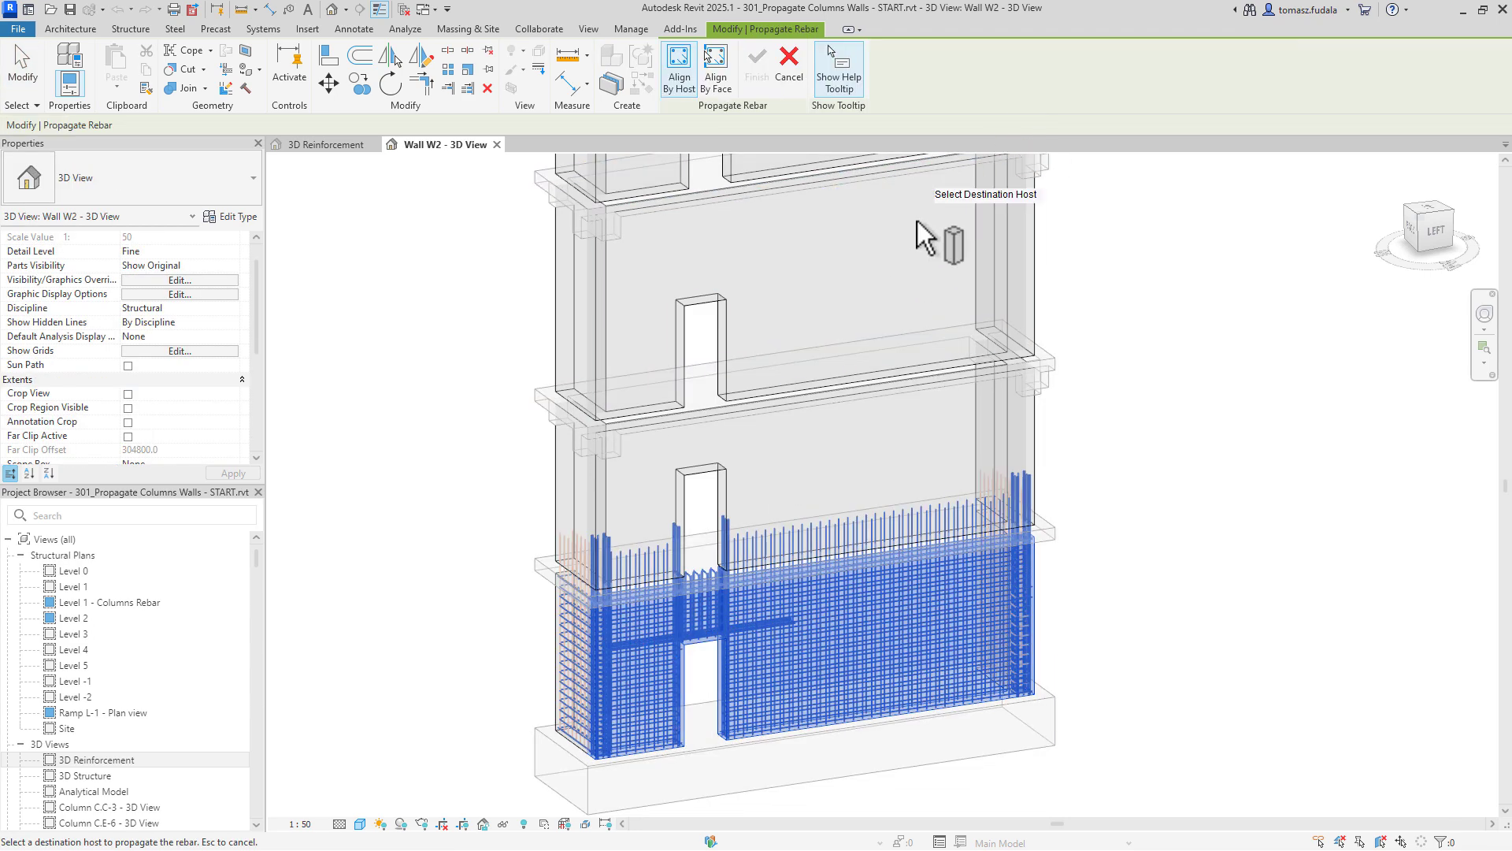
- Add the walls with door openings on the three storeys above as destination hosts and finish the propagation
left_click(736, 414)
middle_click_drag(736, 414, 752, 548)
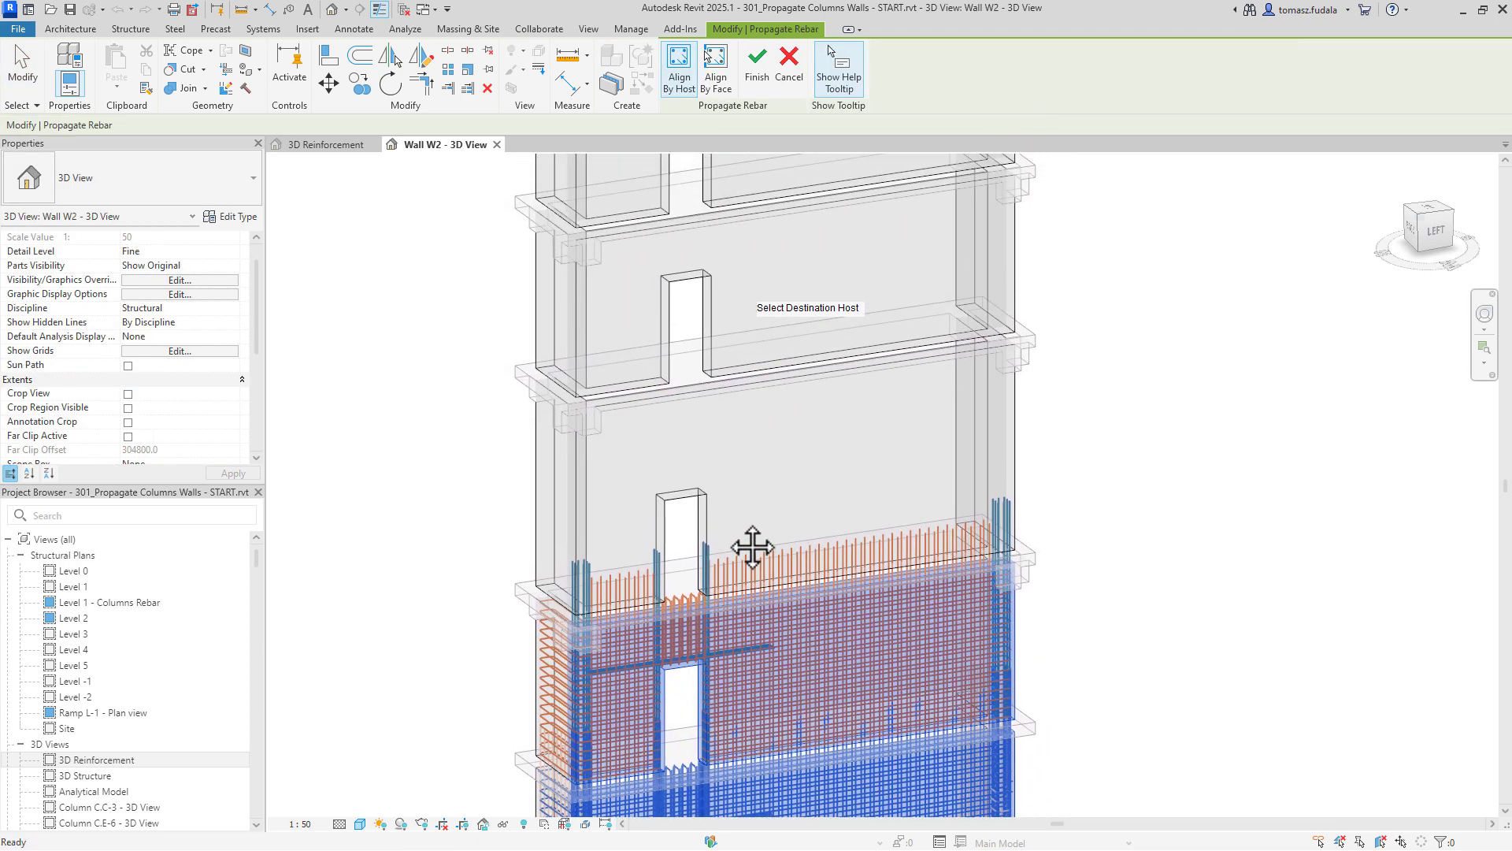
left_click(700, 391)
left_click(689, 225)
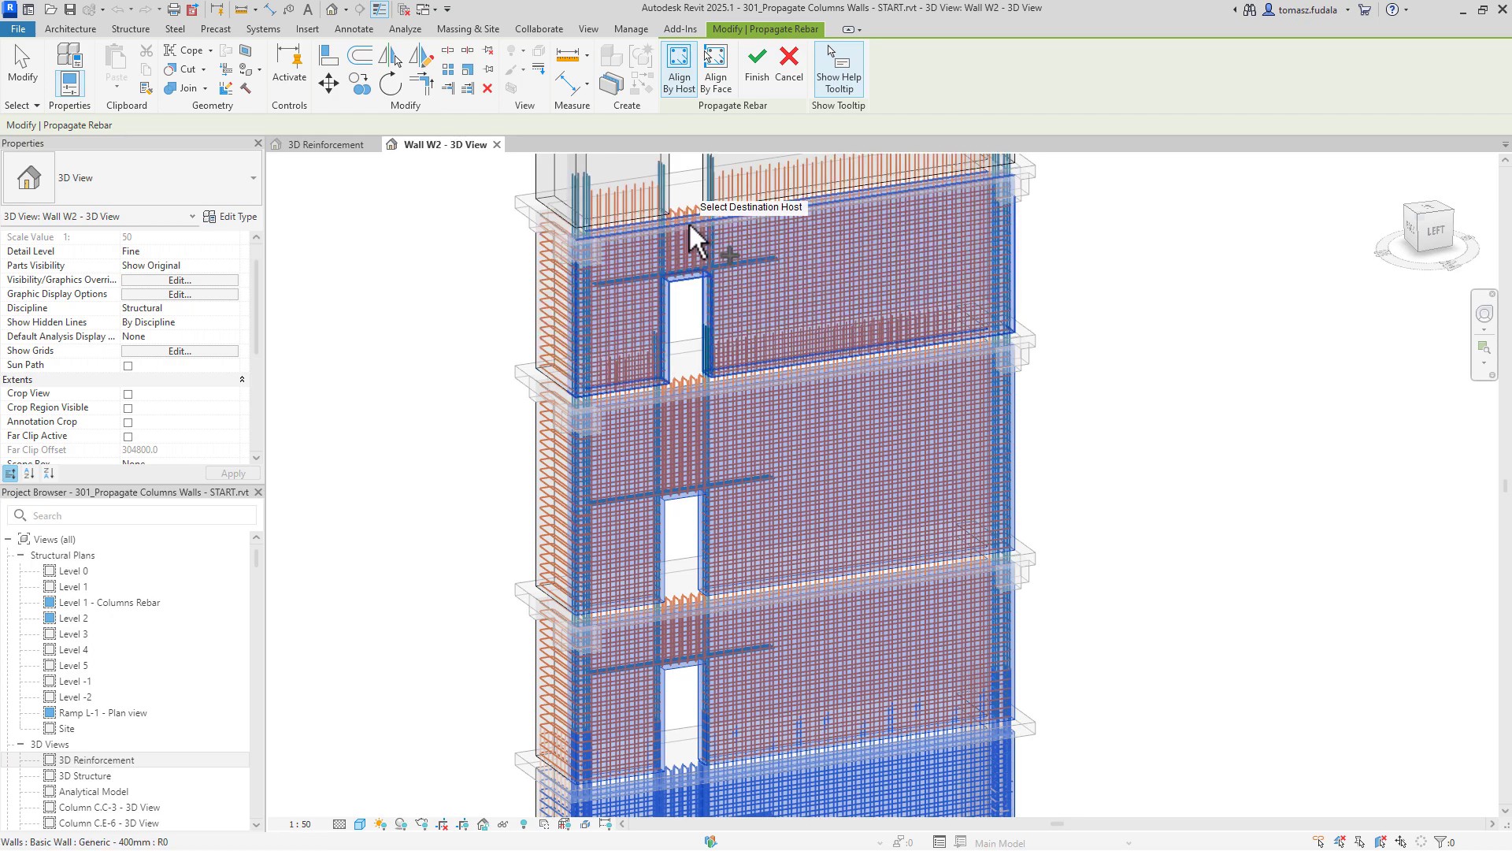
left_click(758, 67)
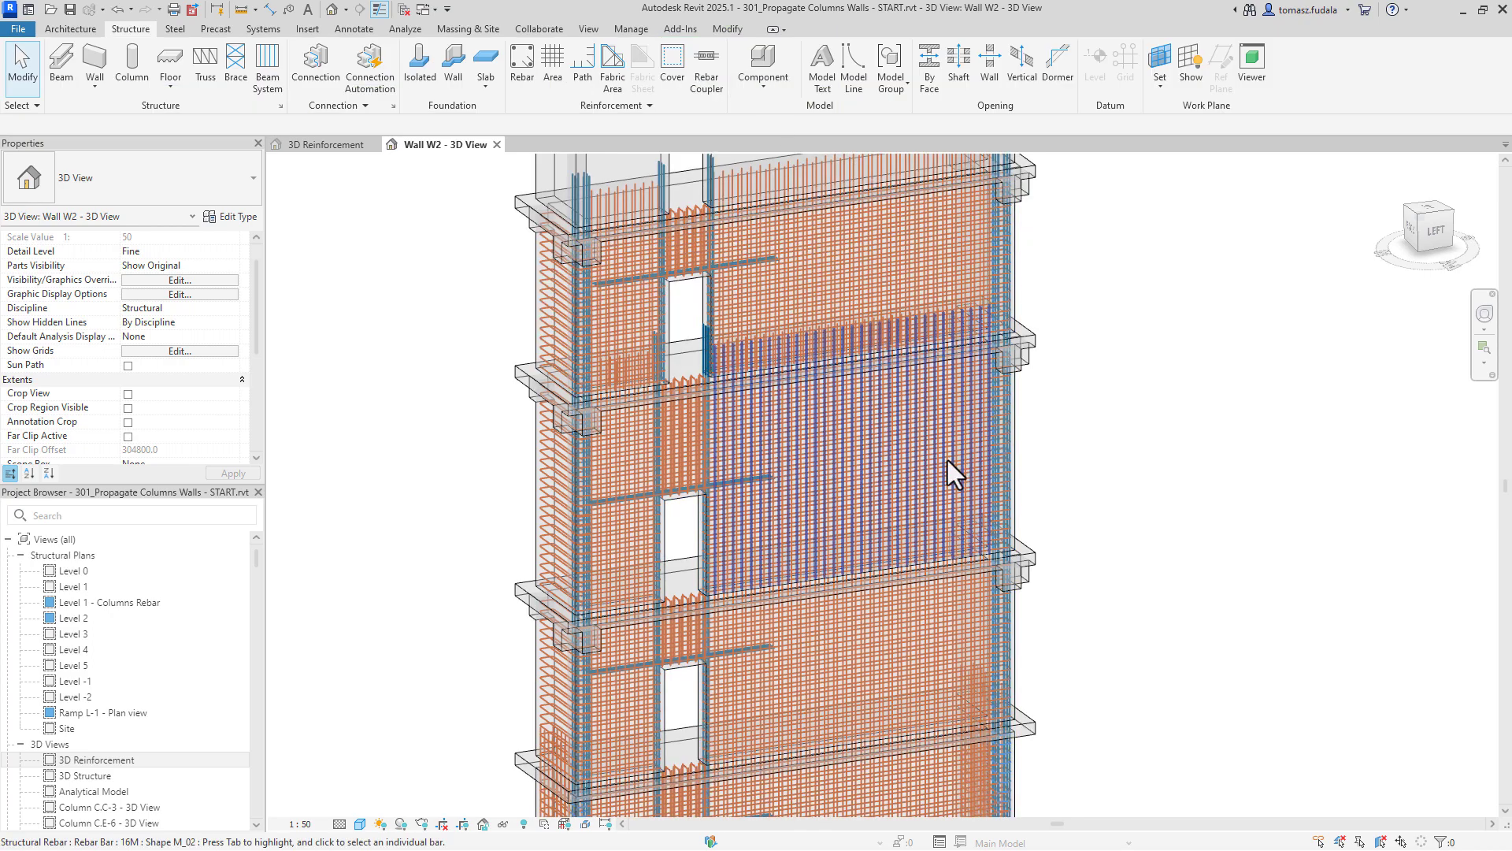
- Propagate the reinforcement of the lowest short end wall on the front side to the matching walls on the three storeys above
middle_click_drag(948, 460, 725, 352, "shift")
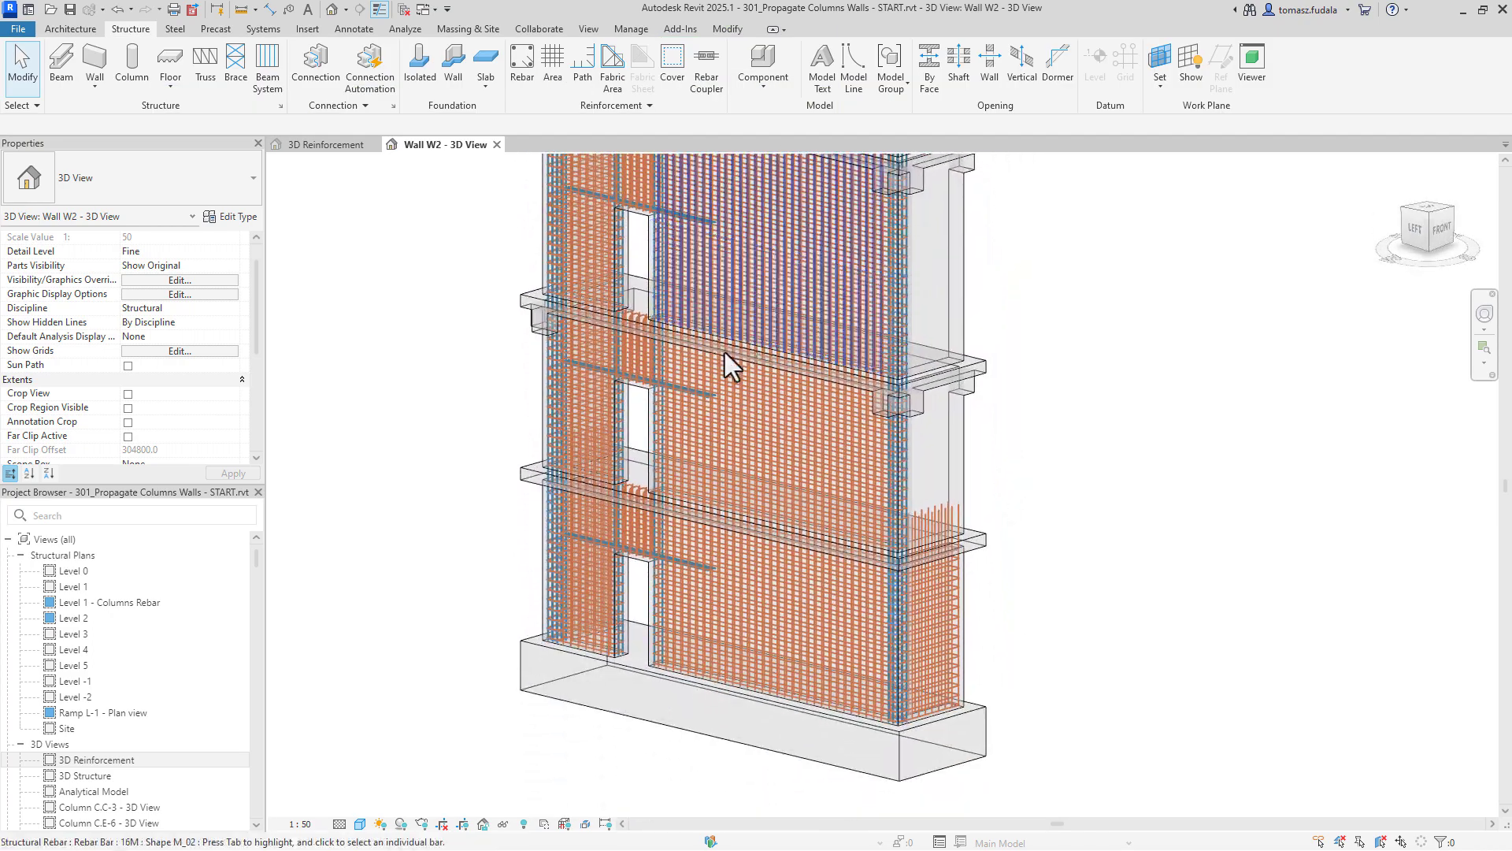
left_click(967, 602)
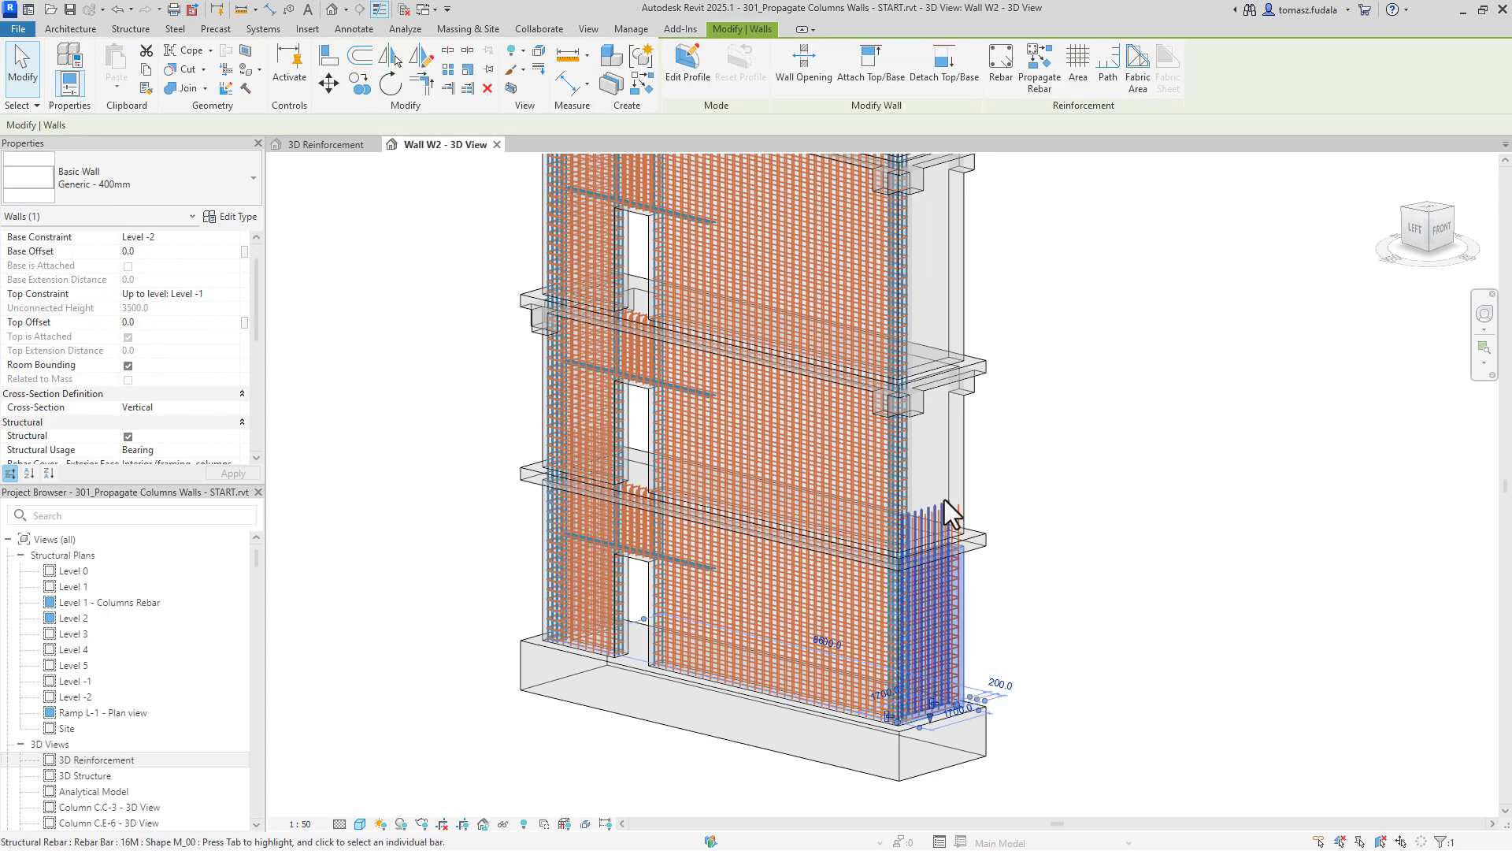
left_click(1040, 79)
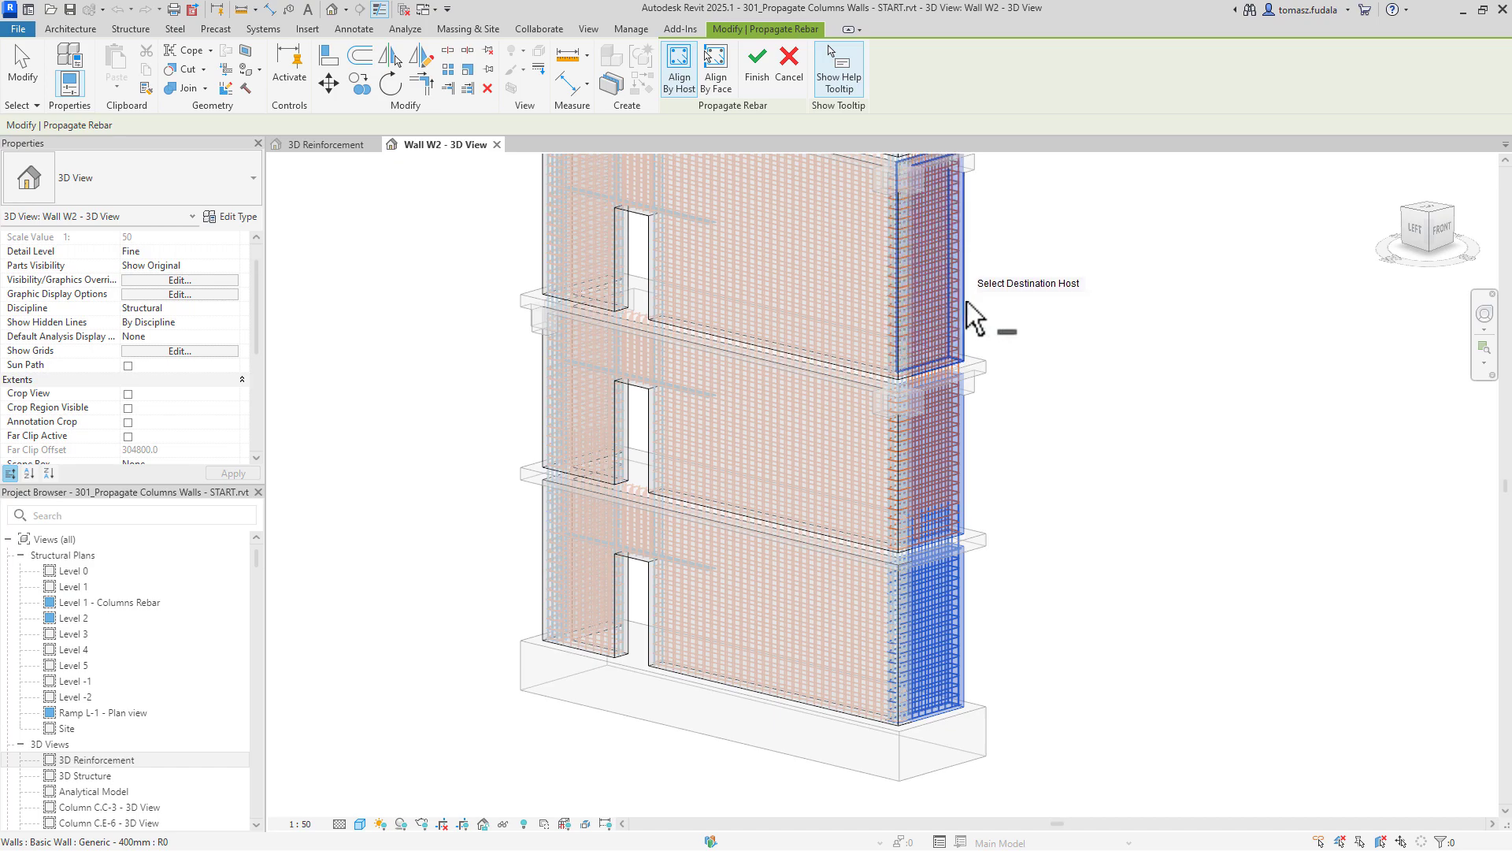
middle_click_drag(967, 301, 989, 499)
left_click(957, 260)
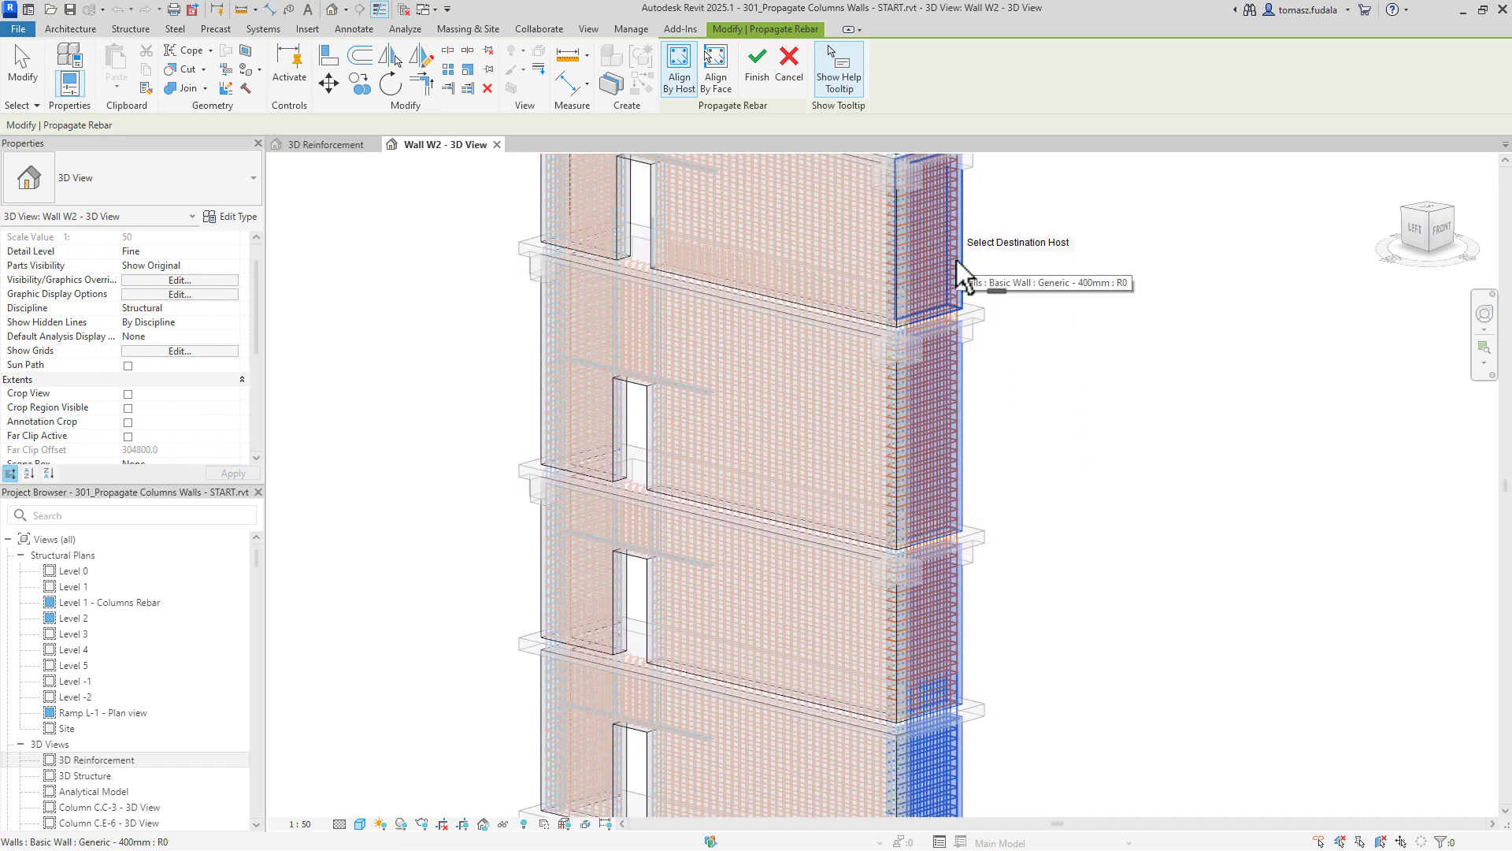
left_click(749, 79)
- Start Propagate Rebar from the lowest short end wall on the back side, near the door openings
middle_click_drag(579, 614, 906, 626, "shift")
middle_click_drag(725, 755, 894, 553)
scroll(704, 606, "up", 4)
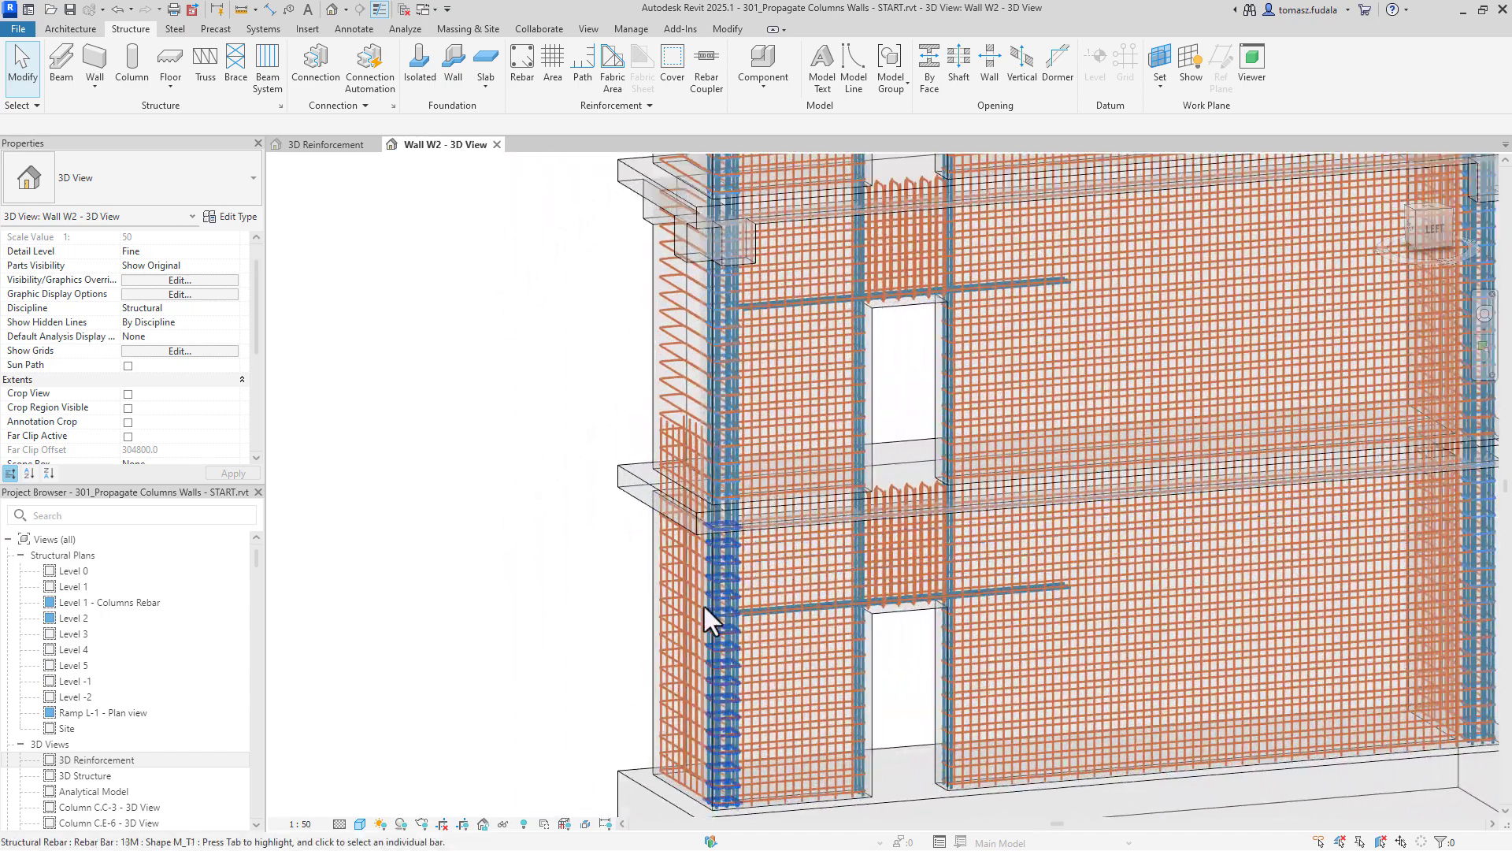
left_click(642, 622)
mouse_move(642, 622)
middle_mouse_down("shift")
mouse_move(557, 725)
mouse_move(598, 631)
mouse_move(628, 636)
middle_mouse_up("shift")
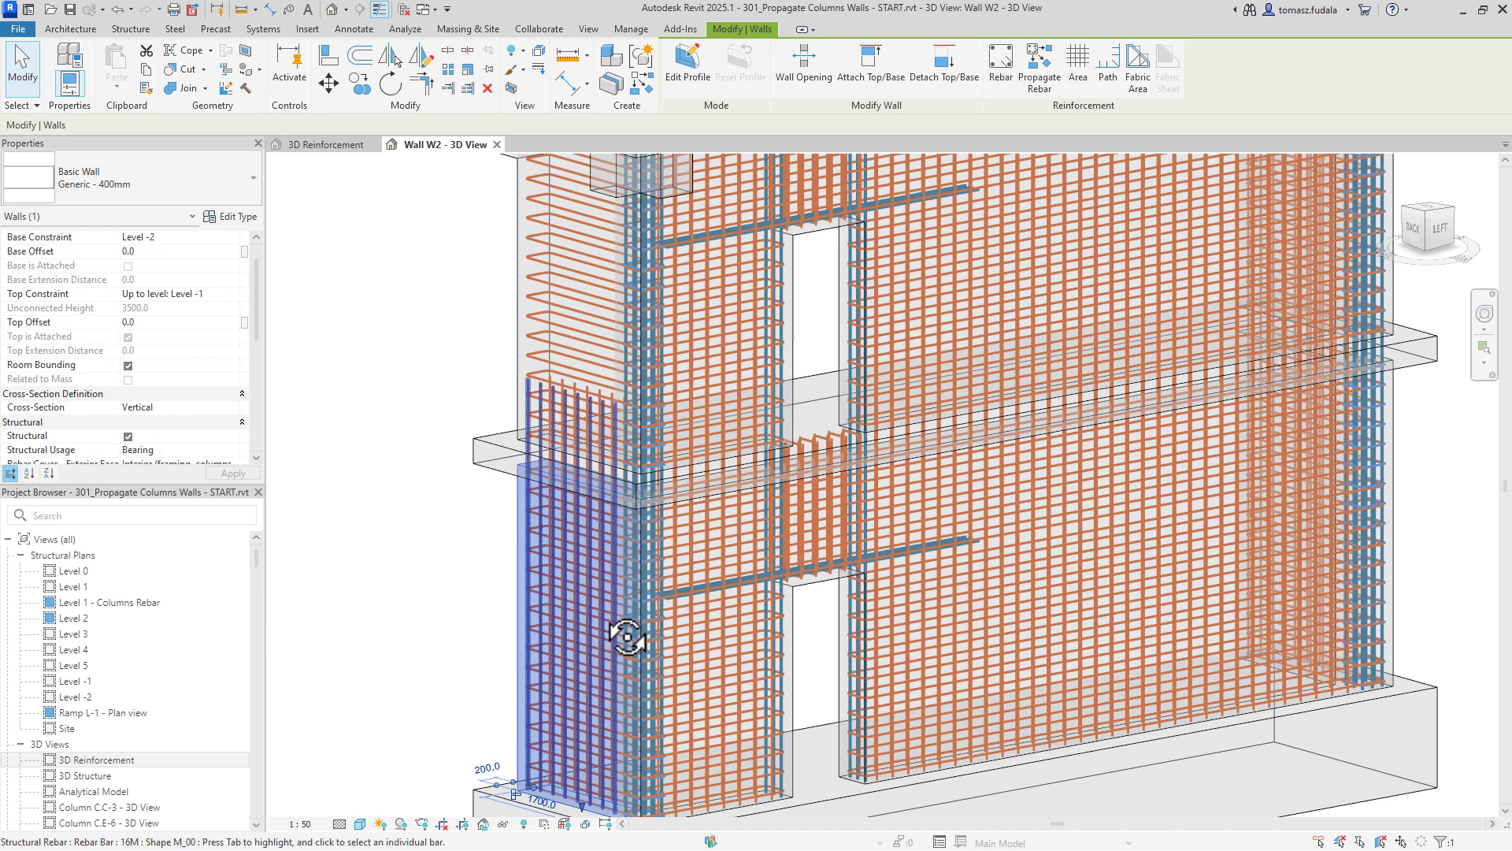
left_click(1038, 77)
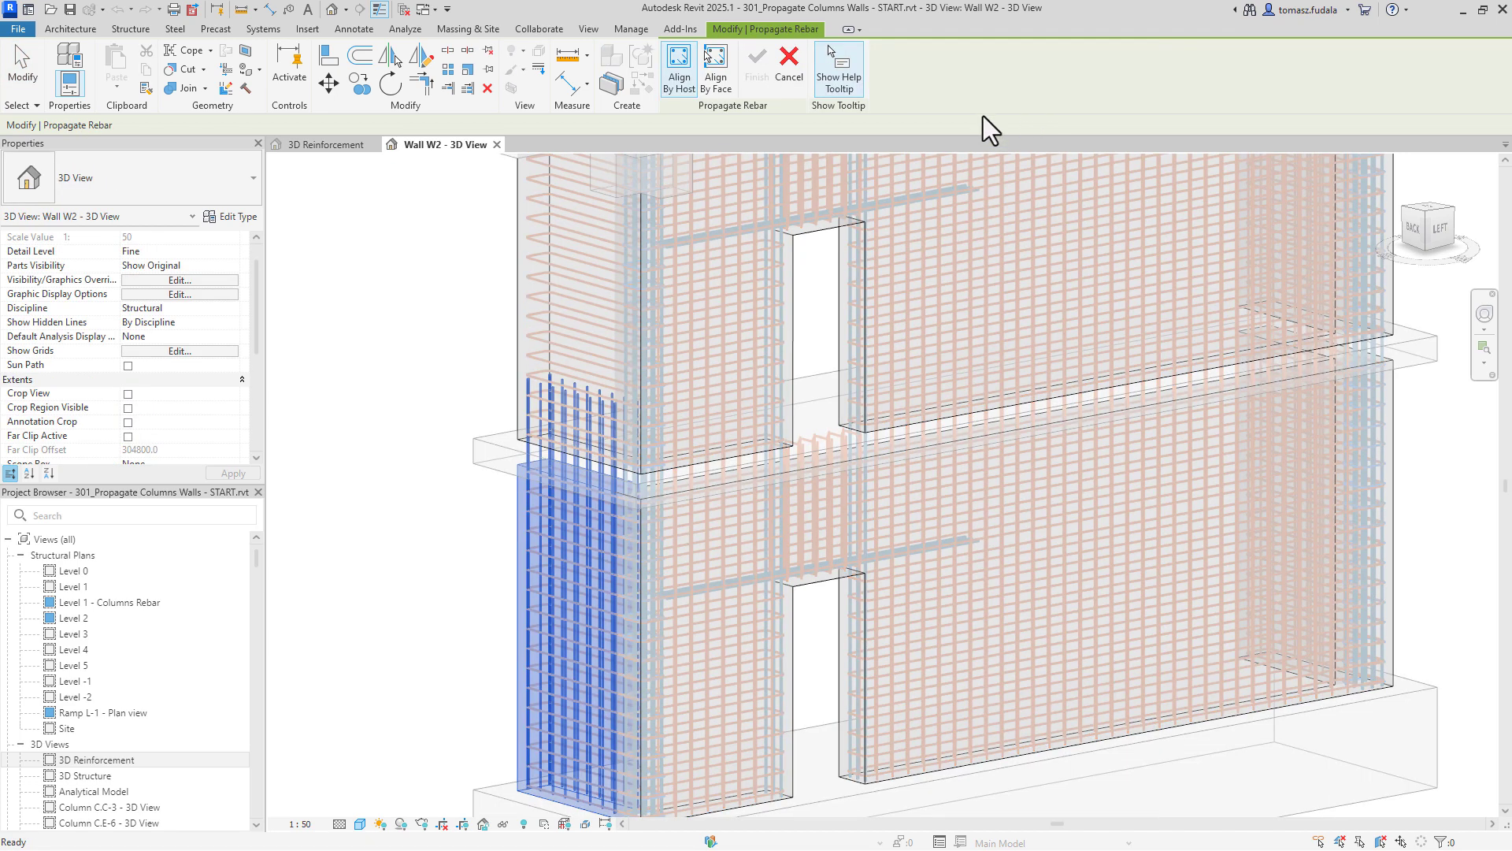
- Add the three back-side end walls directly above as destination hosts and finish the propagation
left_click(514, 323)
middle_click_drag(514, 324, 450, 778)
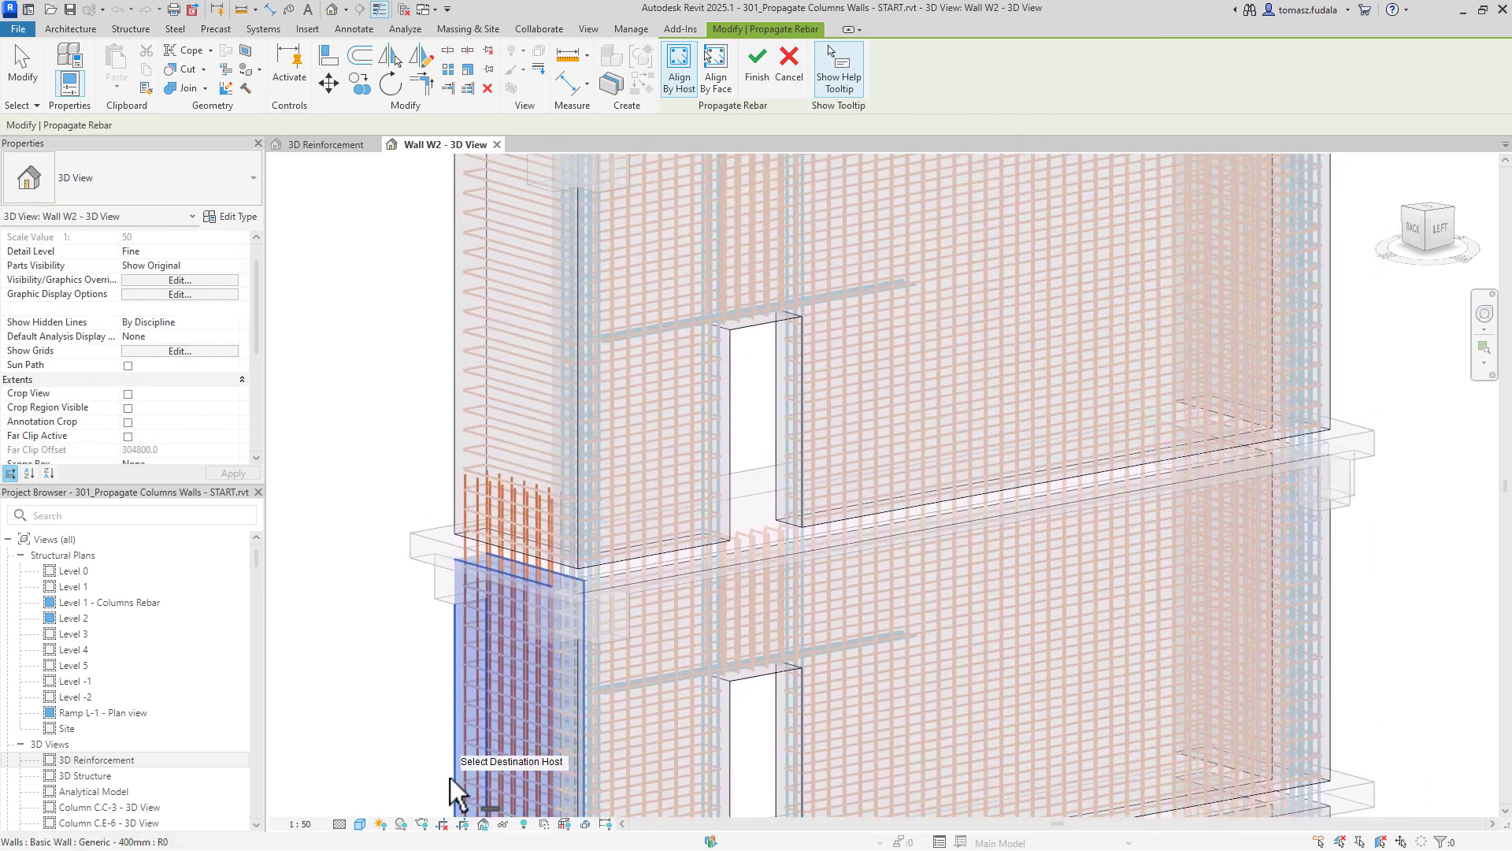
left_click(457, 478)
middle_click_drag(446, 400, 445, 611)
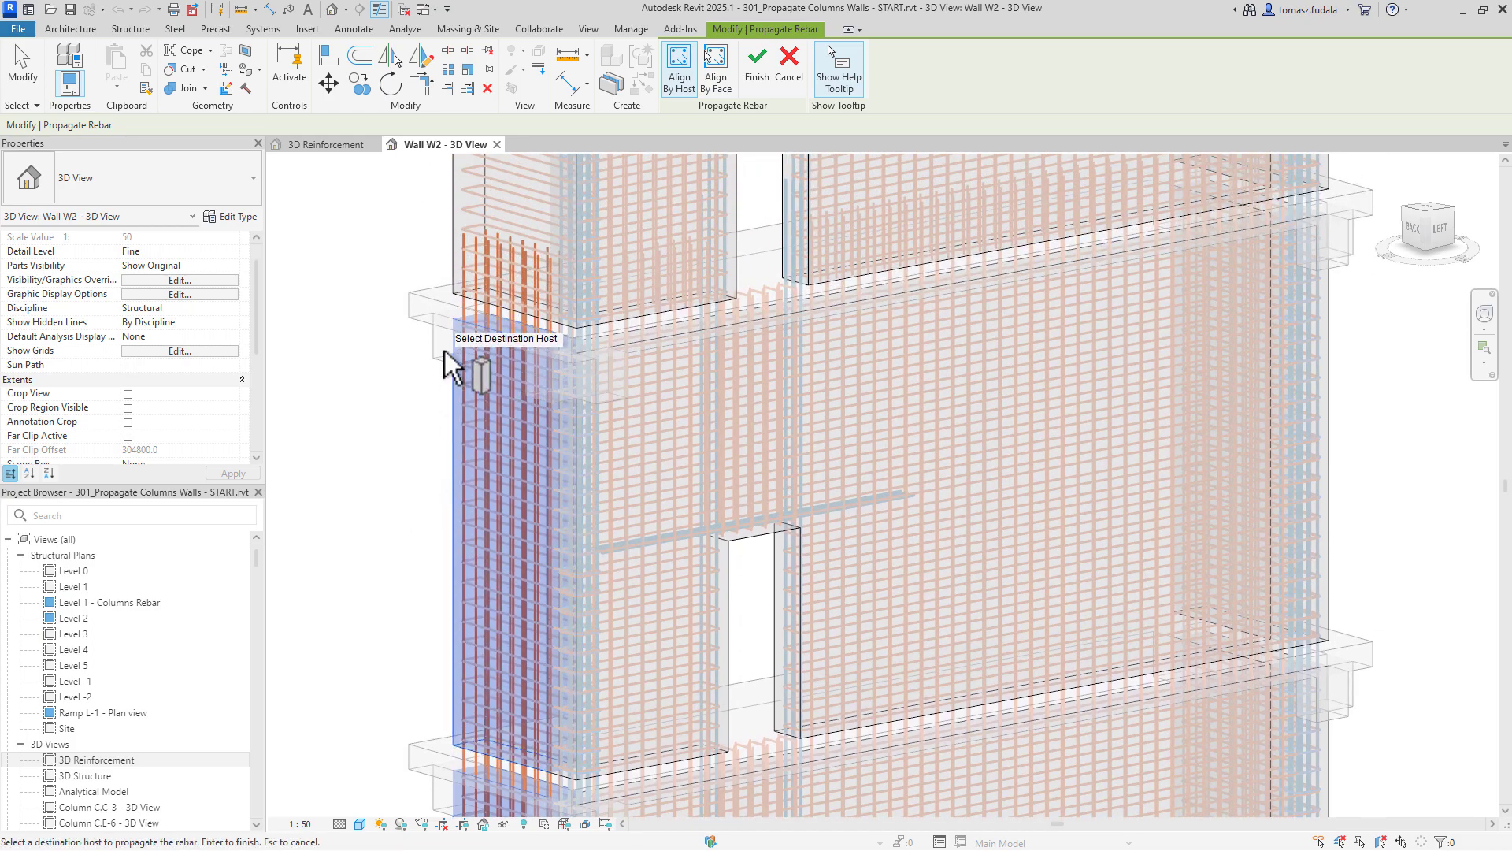
left_click(452, 236)
left_click(756, 61)
- Examine the propagated reinforcement of the core walls from the front and back, around the door openings and corners
scroll(702, 403, "down", 2)
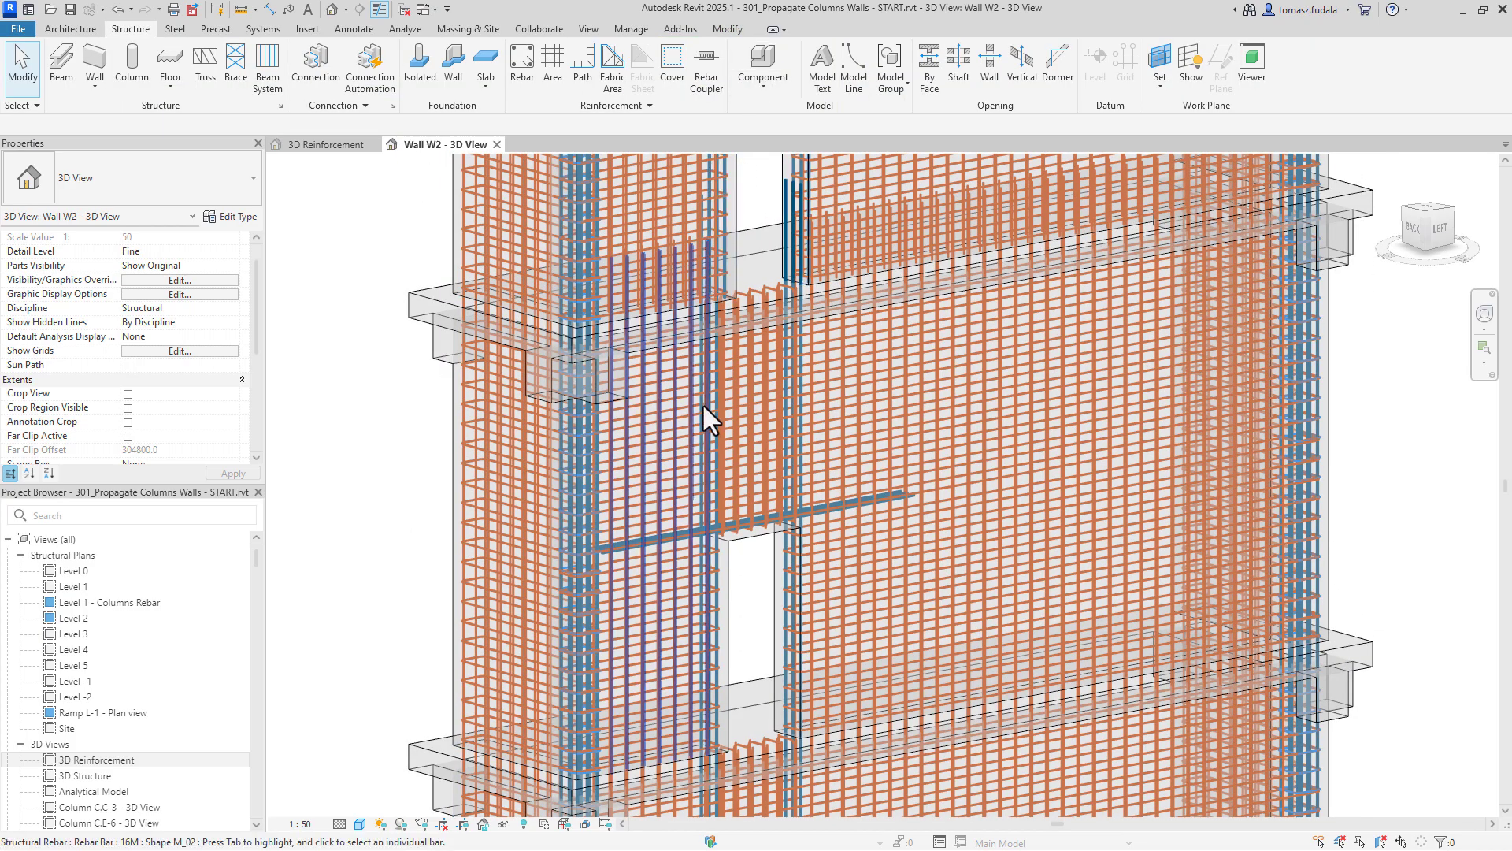
scroll(698, 580, "down", 3)
middle_click_drag(697, 616, 622, 605, "shift")
scroll(675, 575, "up", 5)
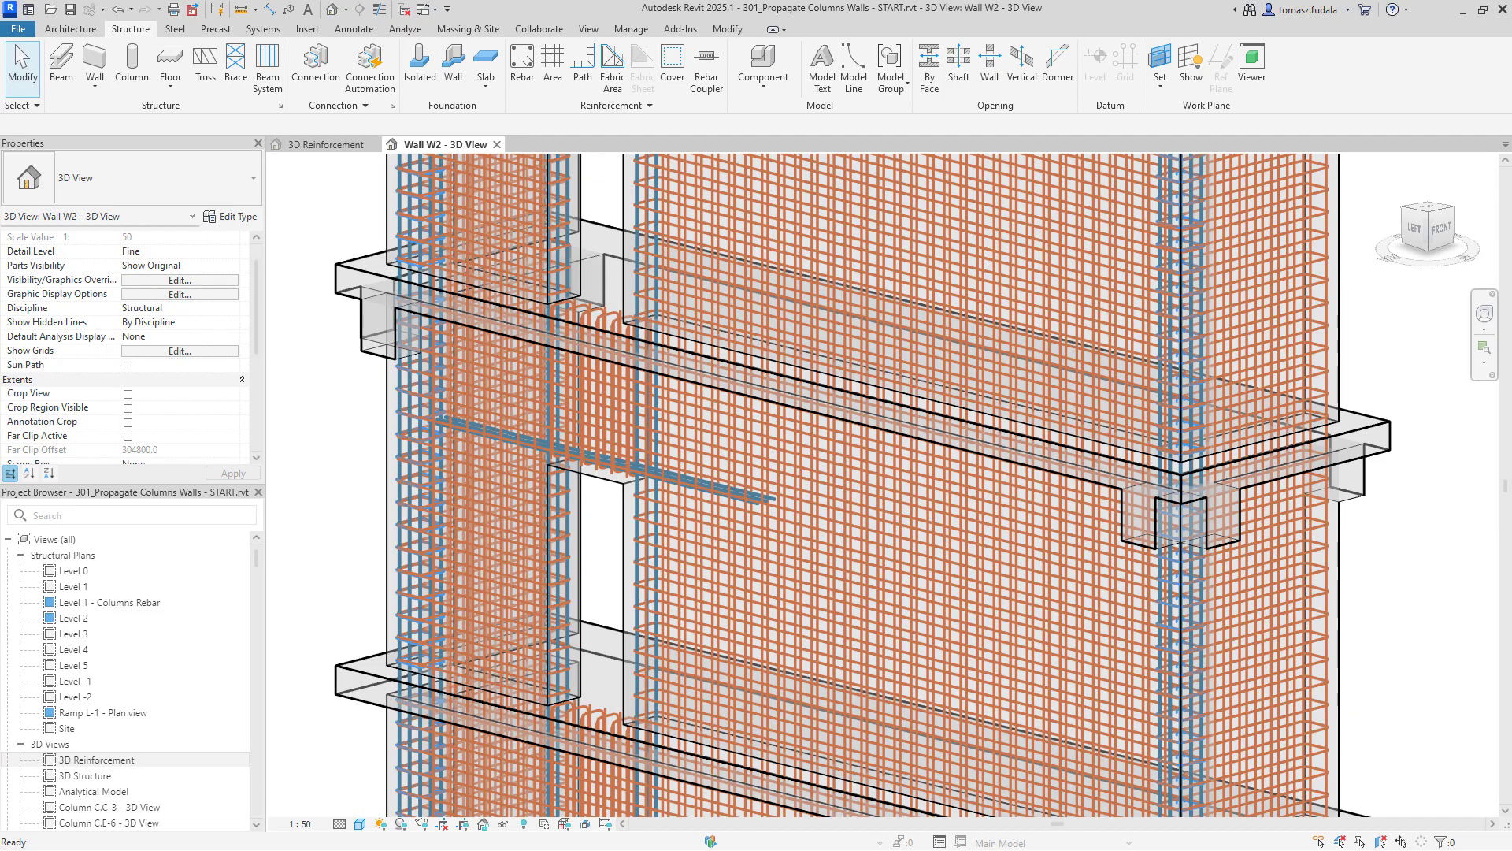
scroll(665, 585, "down", 1)
middle_click_drag(670, 583, 869, 462, "shift")
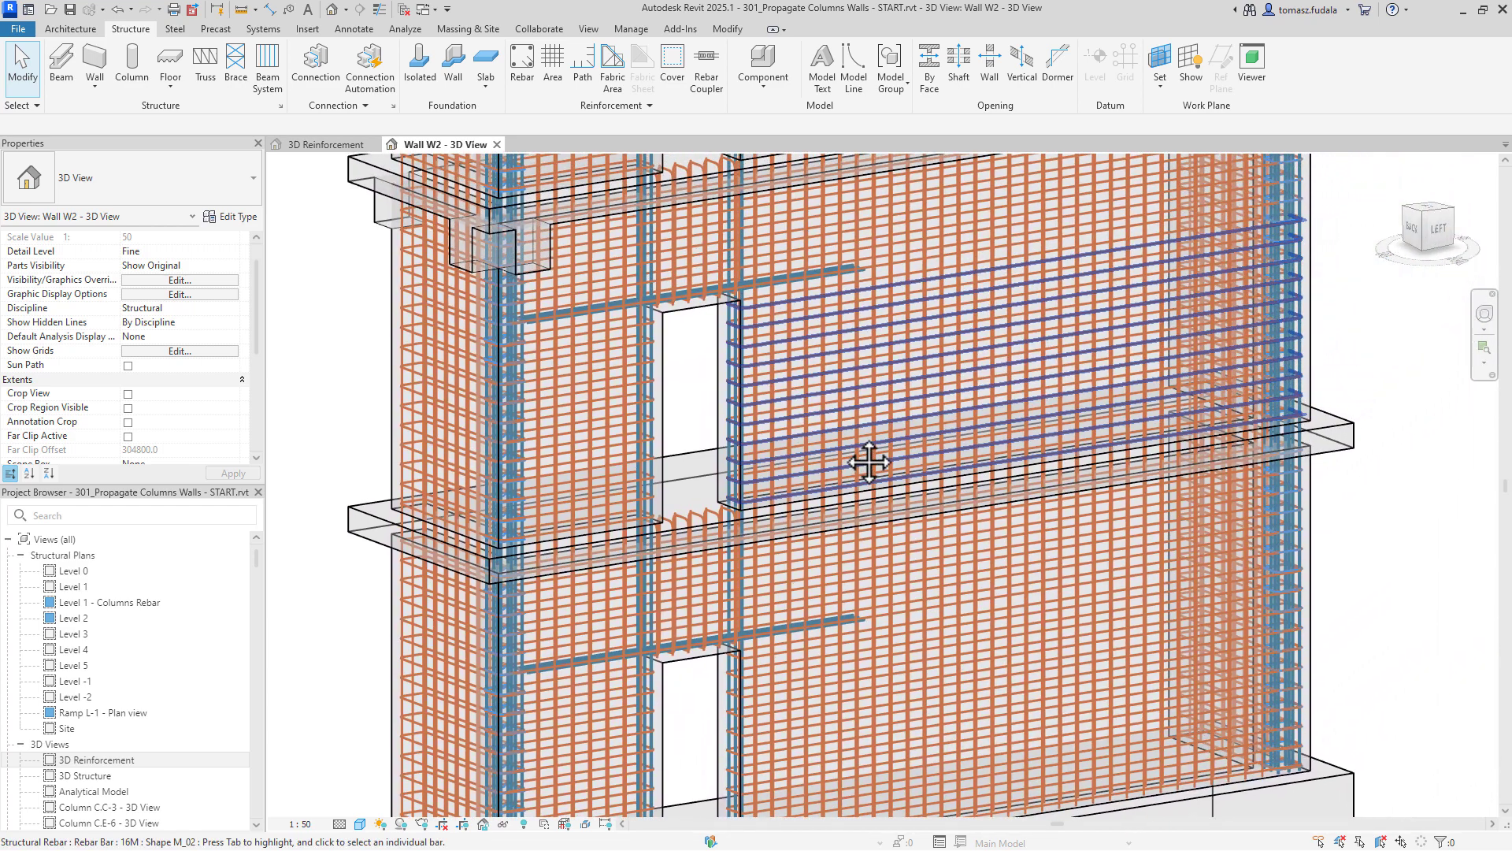
- Return to the 3D Reinforcement view and survey the column and wall reinforcement across the whole building
left_click(341, 149)
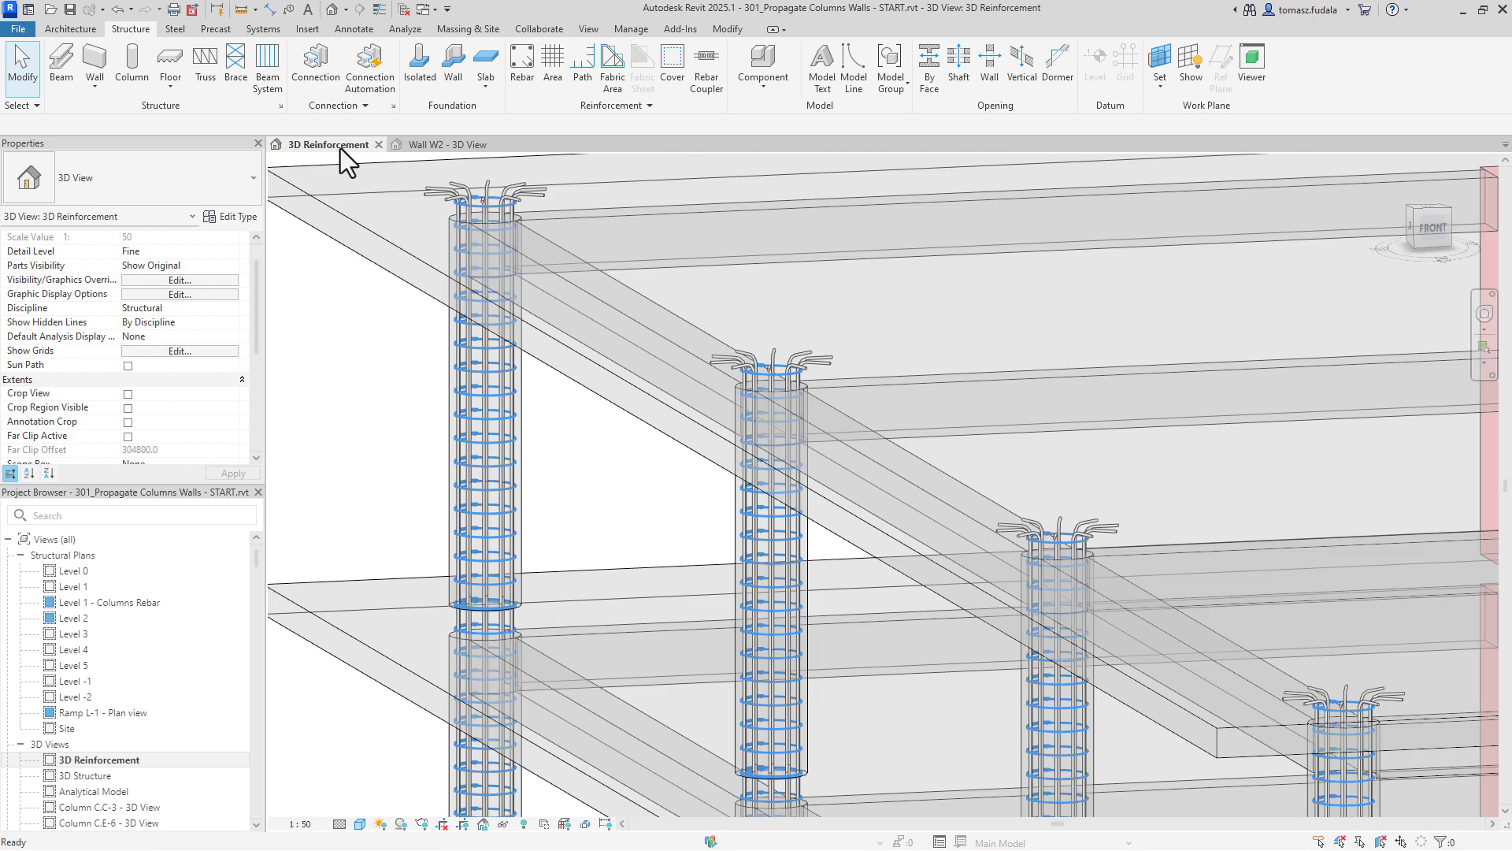
scroll(527, 396, "down", 5)
middle_click_drag(1223, 622, 1074, 556)
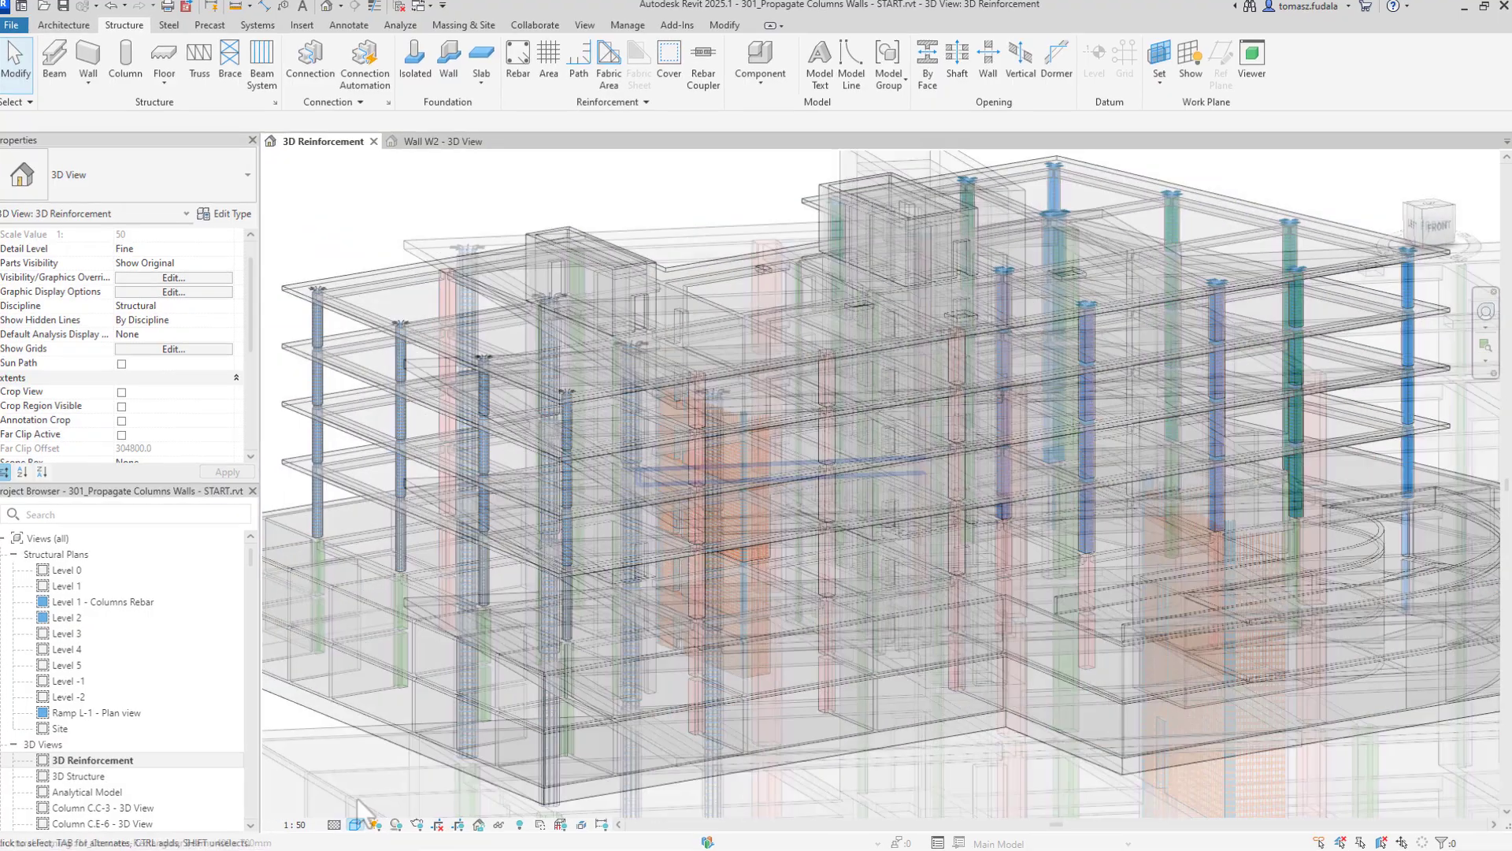